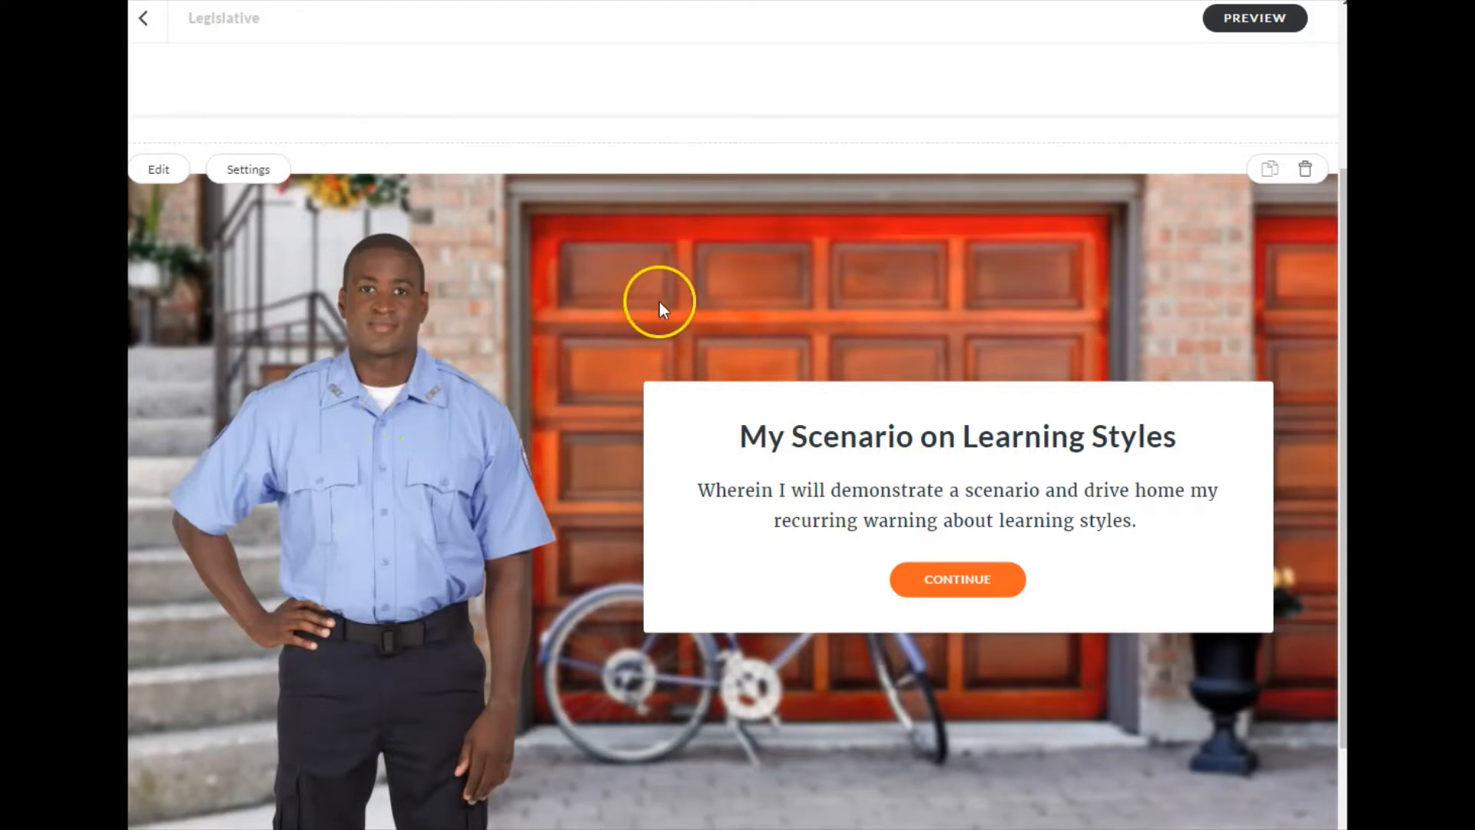
Play through the learning styles scenario, trying the incorrect answer, retrying with the correct one, and continuing to the scenario's end
{"action": "left_click", "coordinate": [962, 590]}
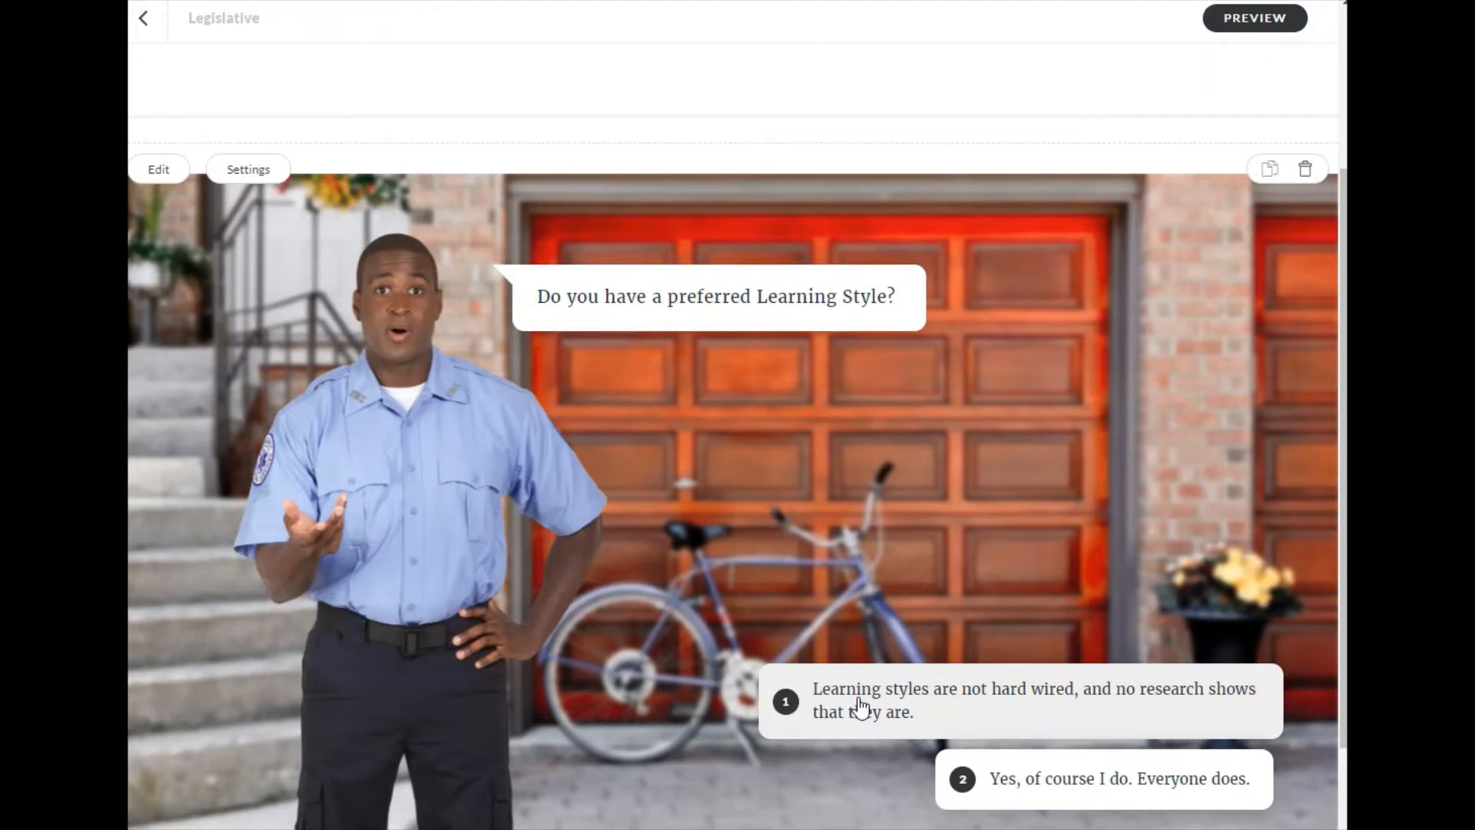
{"action": "left_click", "coordinate": [1022, 797]}
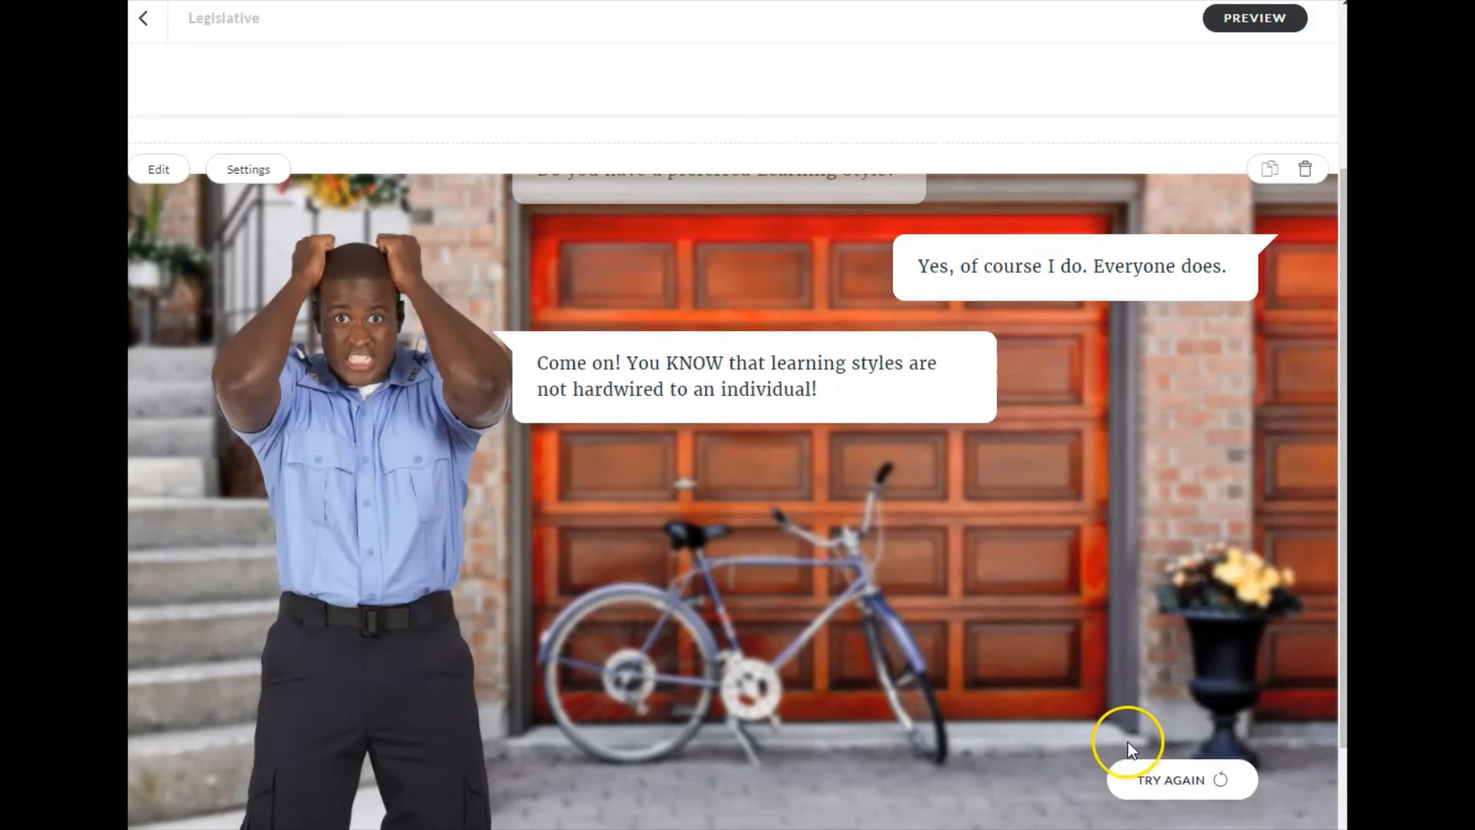
{"action": "left_click", "coordinate": [1131, 772]}
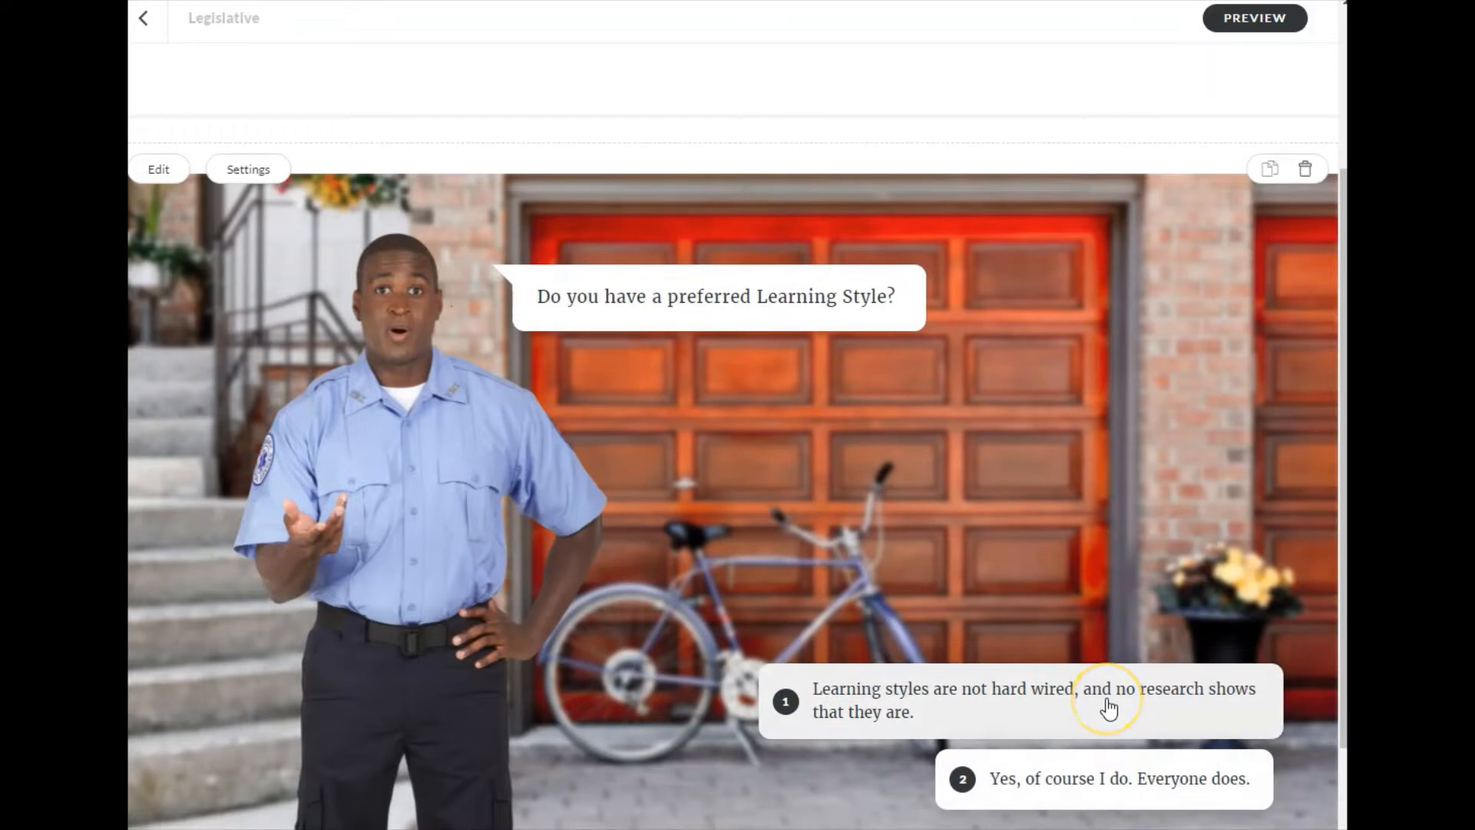
{"action": "left_click", "coordinate": [1108, 707]}
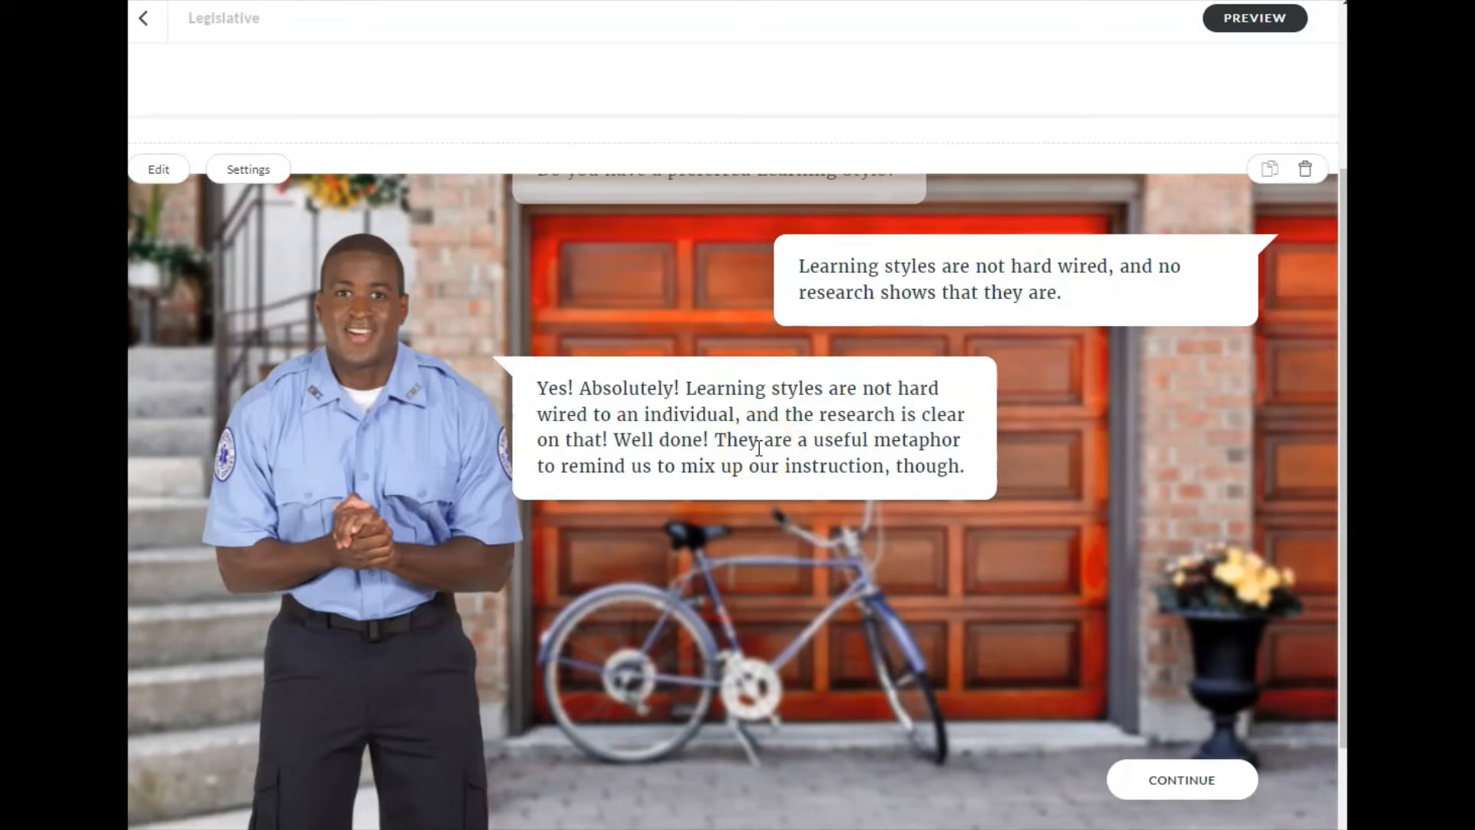
{"action": "left_click", "coordinate": [1147, 782]}
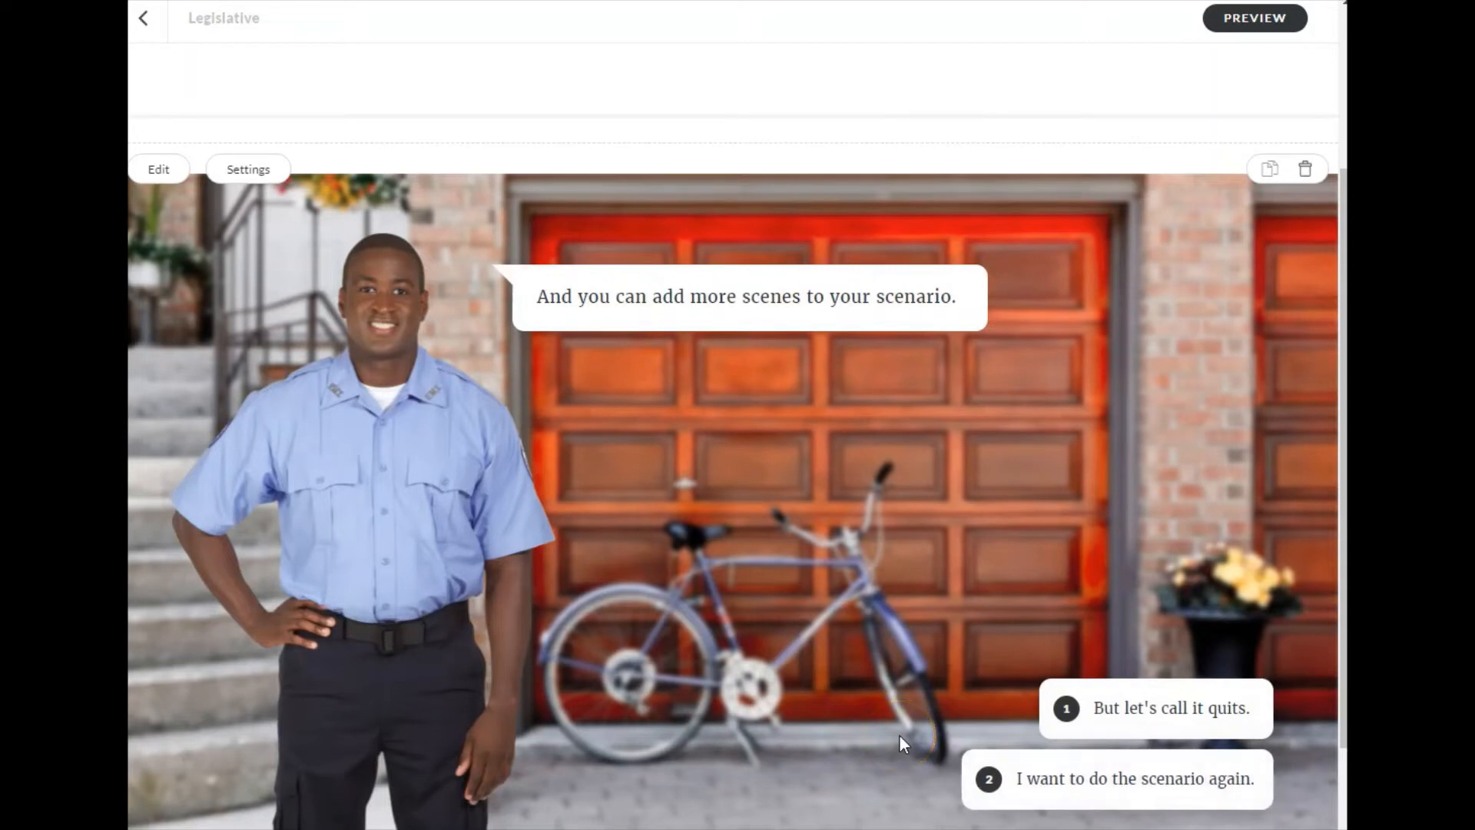
{"action": "left_click", "coordinate": [1134, 717]}
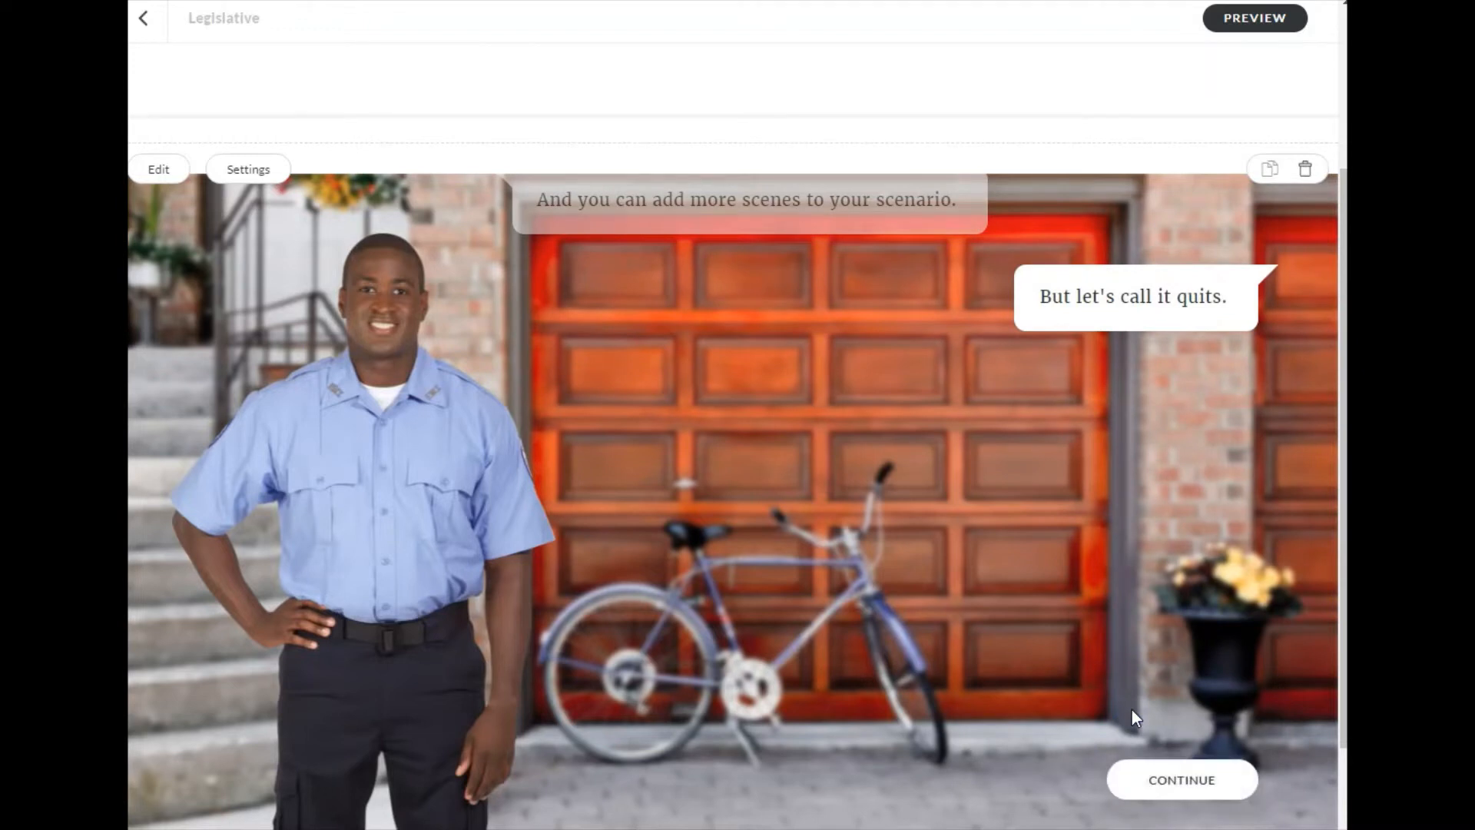
{"action": "left_click", "coordinate": [1137, 779]}
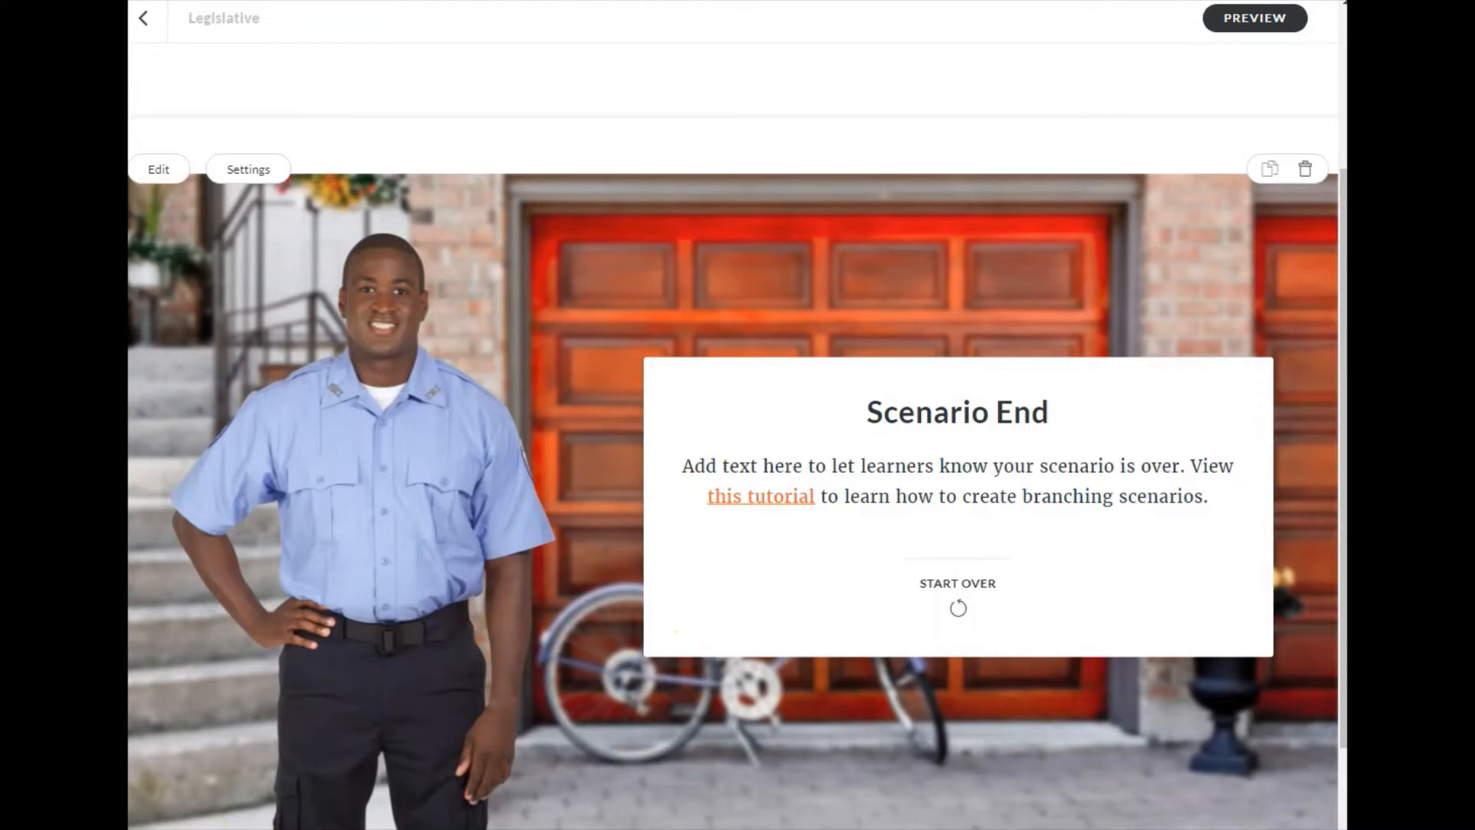
Insert an interactive Scenario block above the existing scenario in the Legislative lesson
{"action": "scroll", "coordinate": [768, 439], "scroll_direction": "up", "scroll_amount": 3}
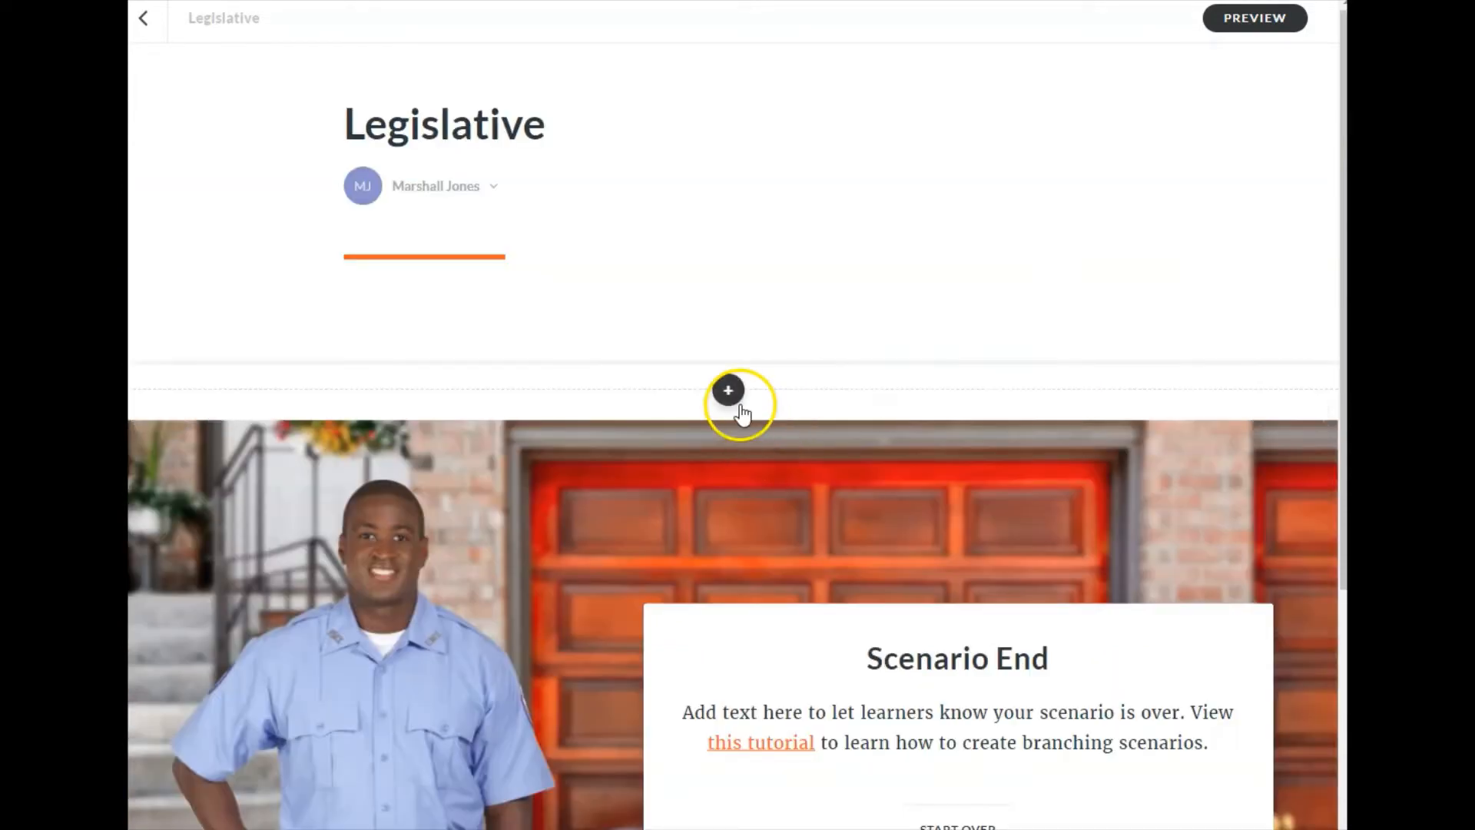
{"action": "left_click", "coordinate": [728, 392]}
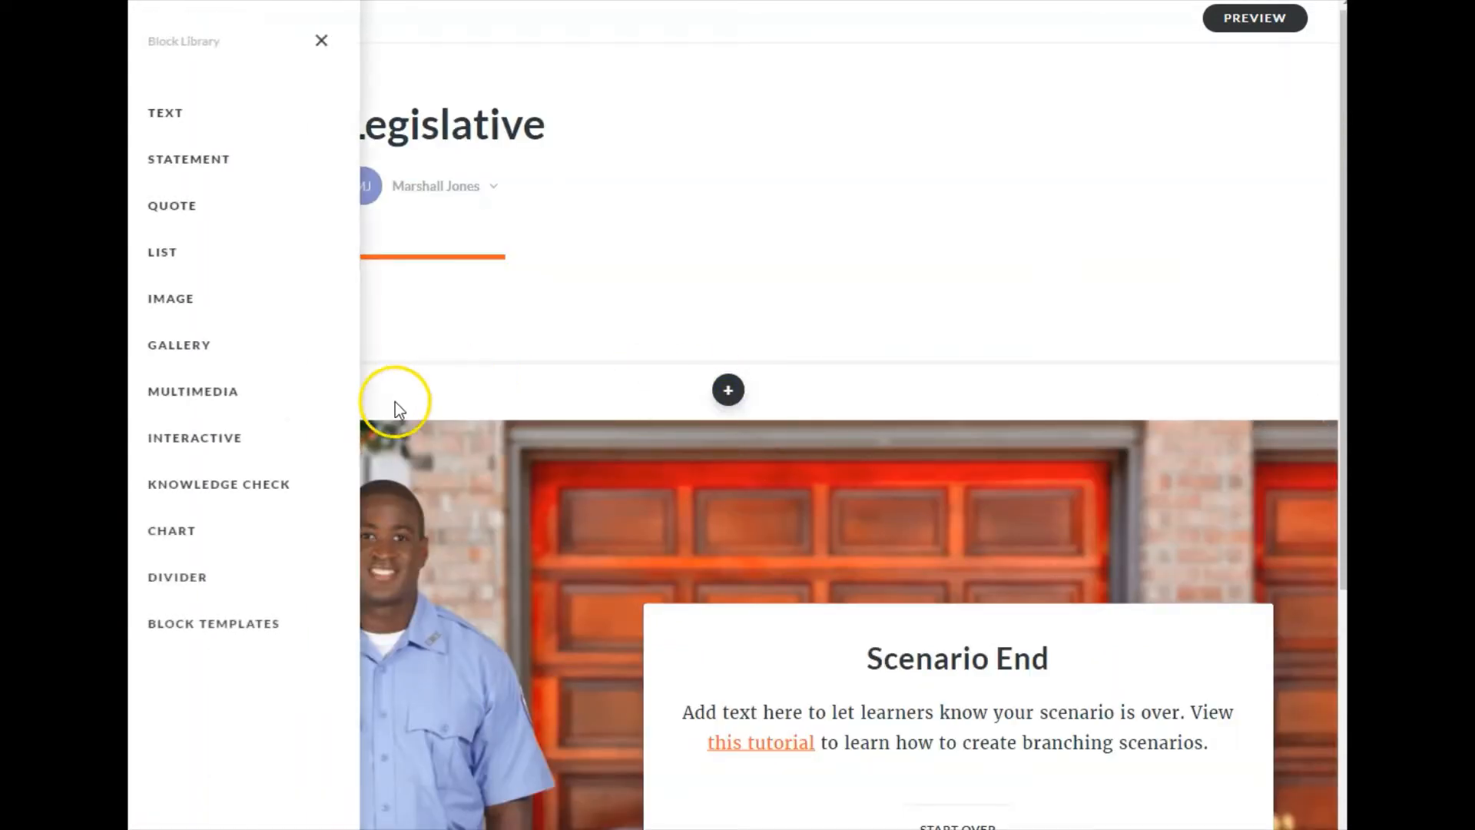
{"action": "left_click", "coordinate": [242, 430]}
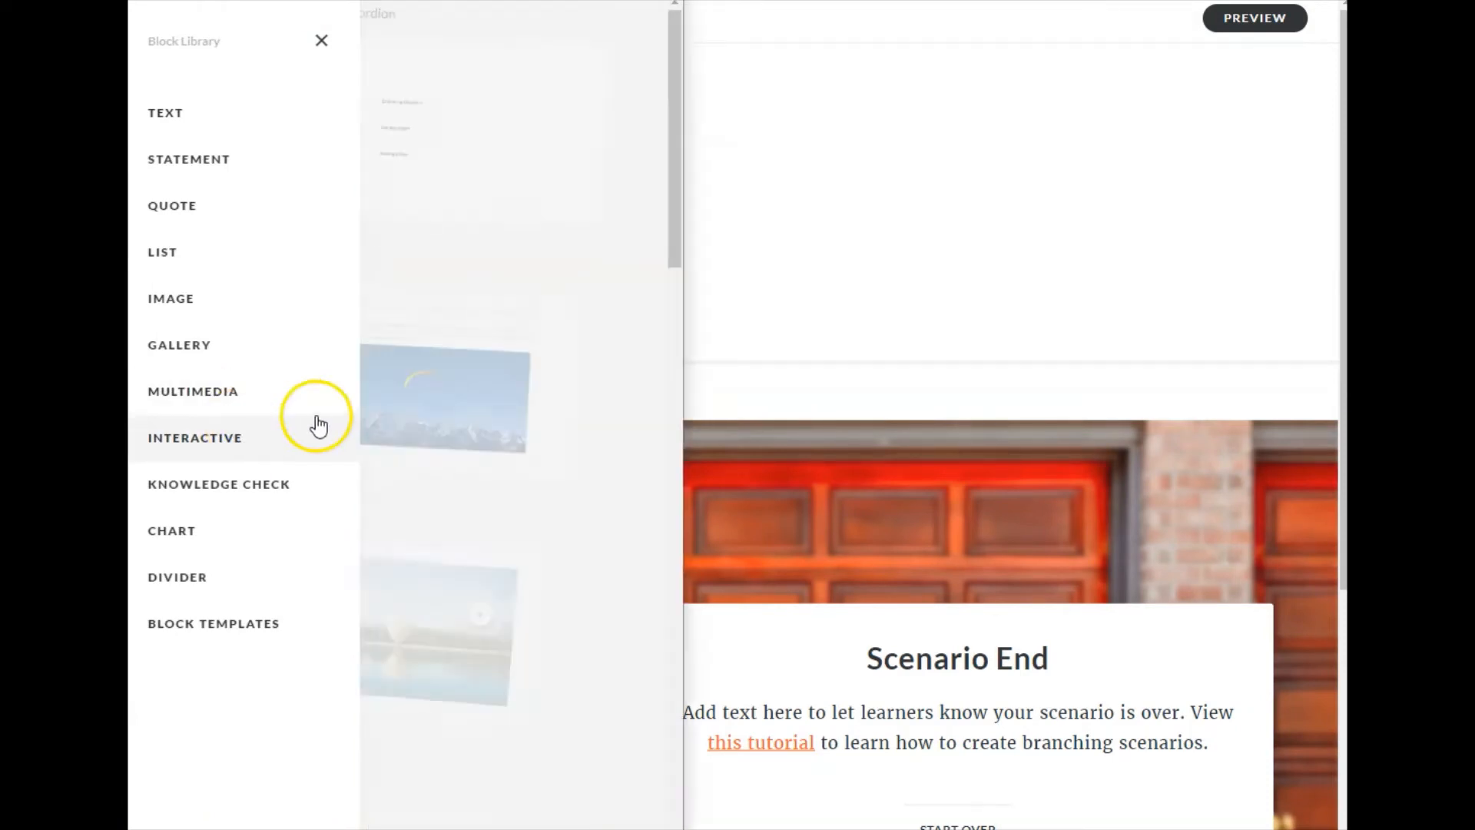
{"action": "scroll", "coordinate": [517, 430], "scroll_direction": "down", "scroll_amount": 8}
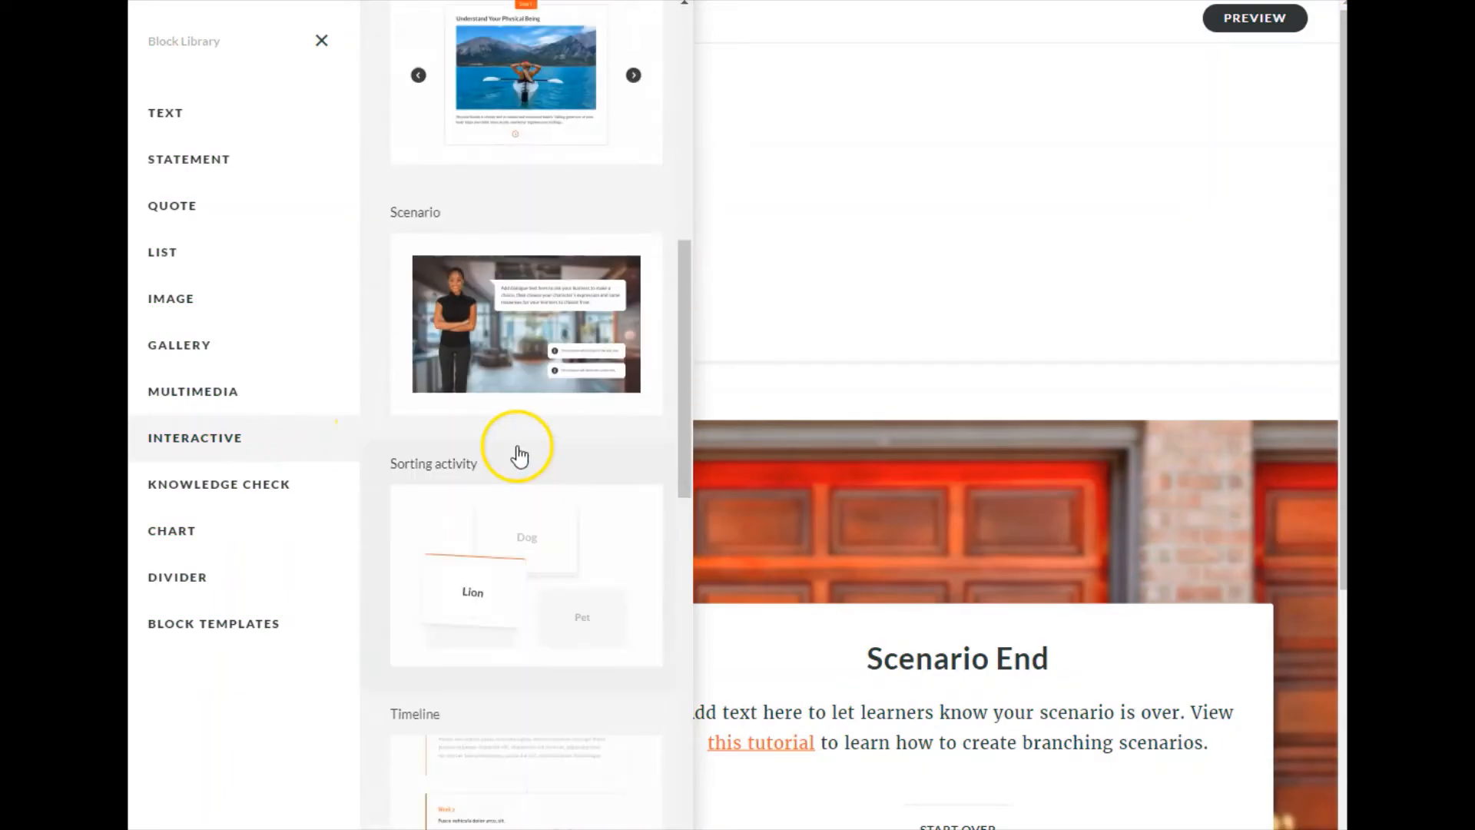
{"action": "left_click", "coordinate": [530, 386]}
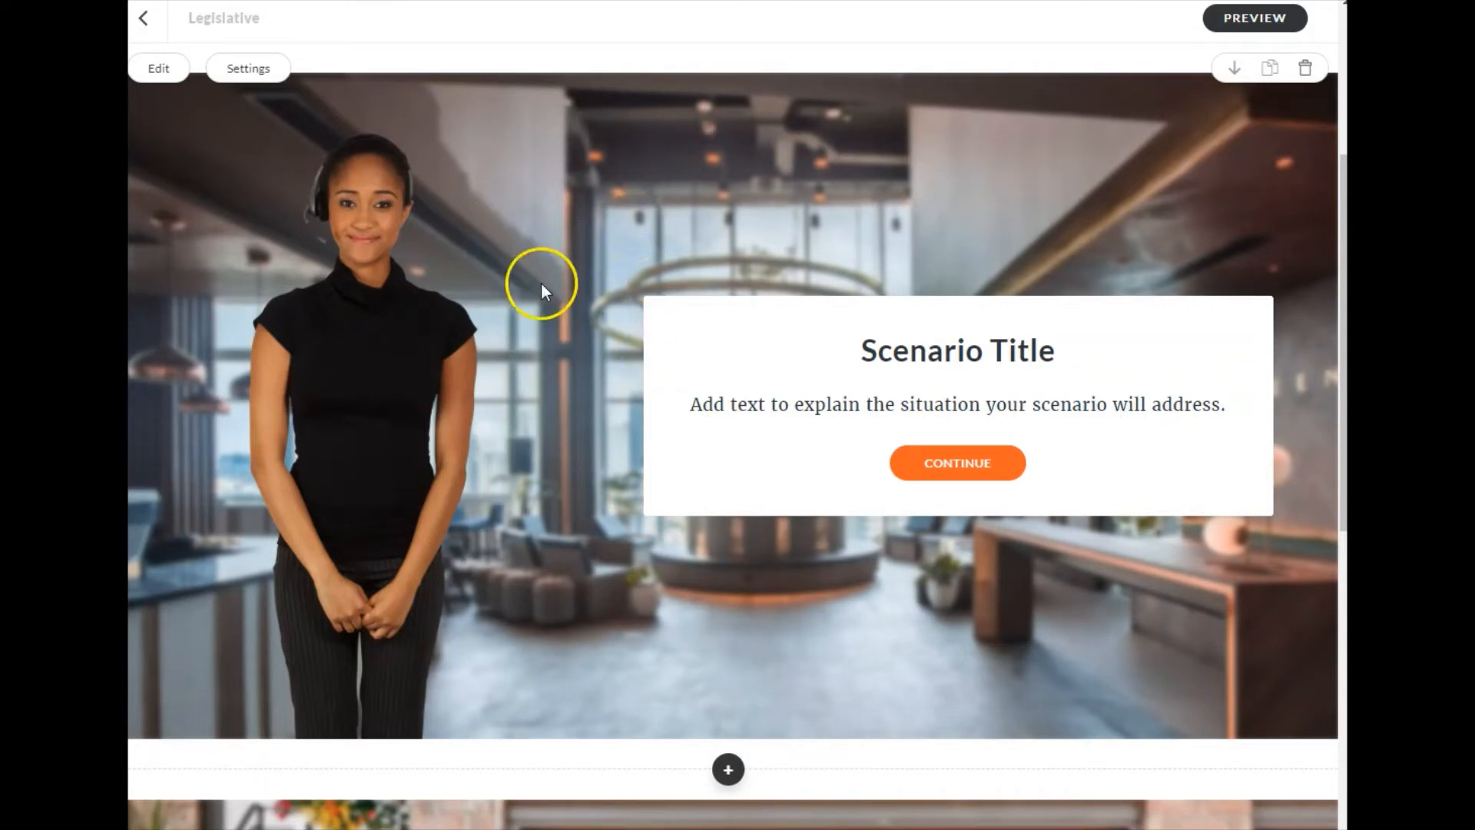
Open the new scenario for editing and change Scene 1's character to Amira, the woman in the orange headscarf
{"action": "left_click", "coordinate": [152, 66]}
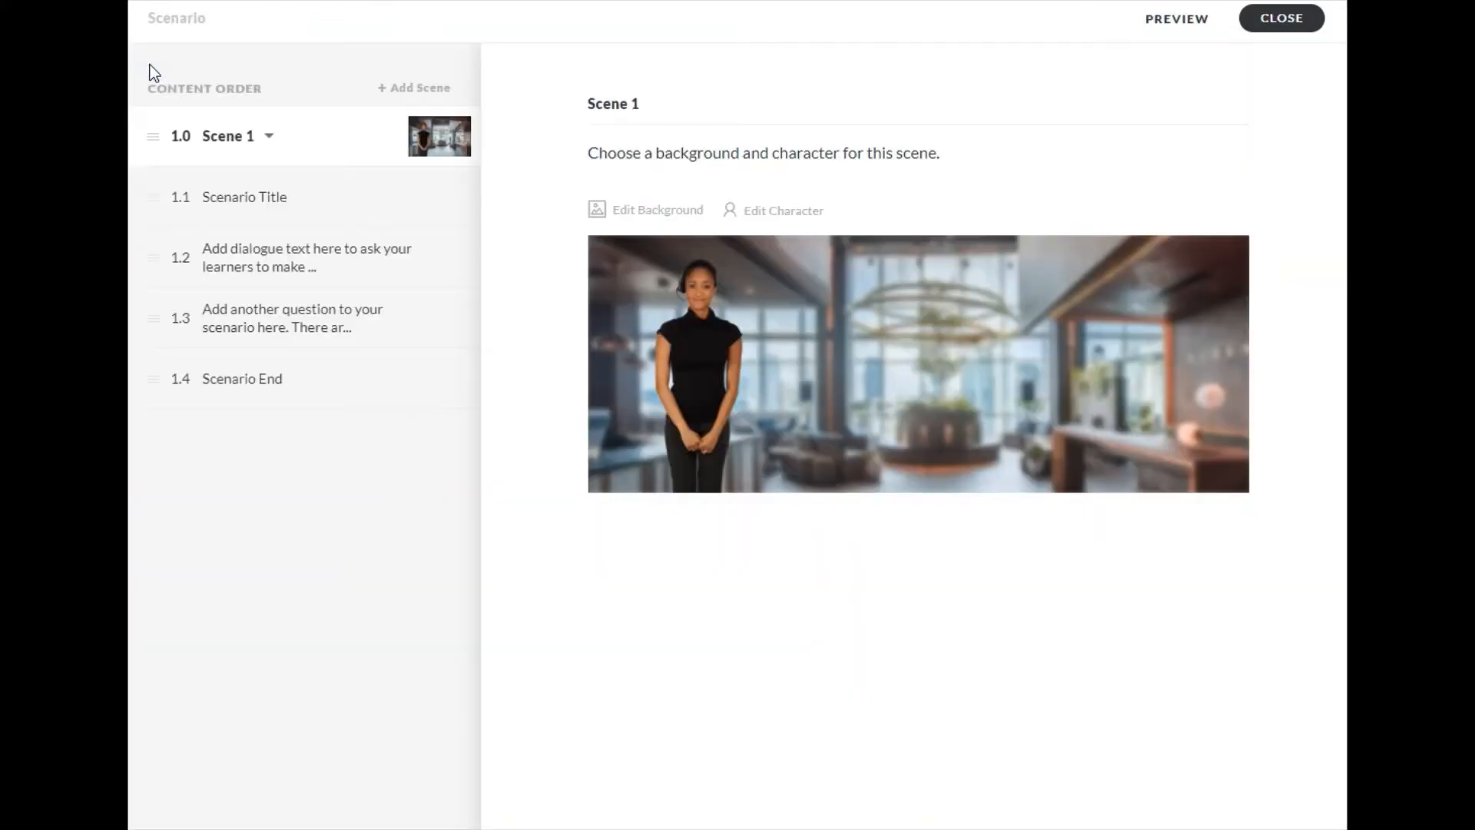
{"action": "left_click", "coordinate": [786, 212]}
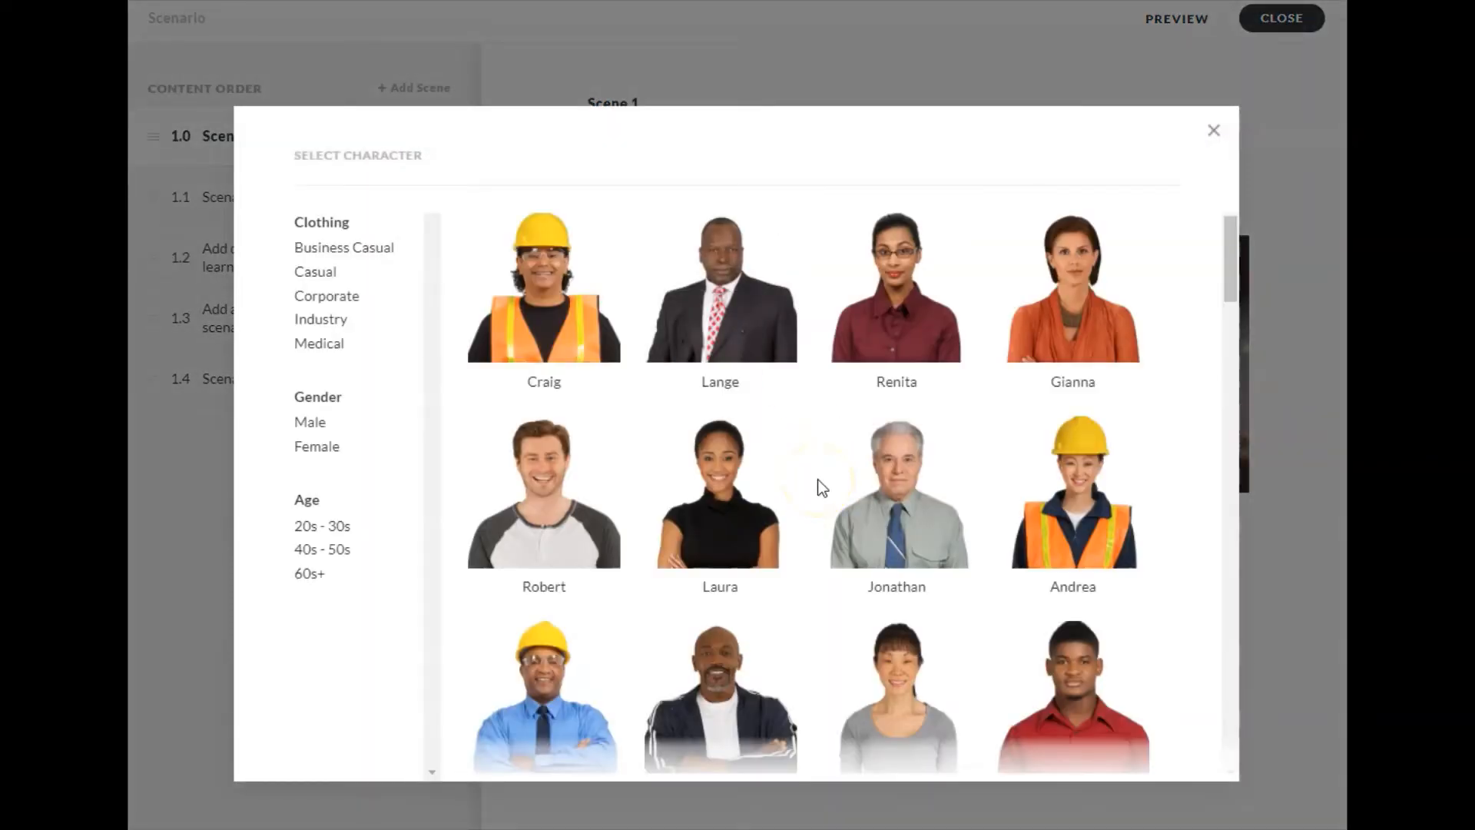
{"action": "scroll", "coordinate": [818, 479], "scroll_direction": "down", "scroll_amount": 12}
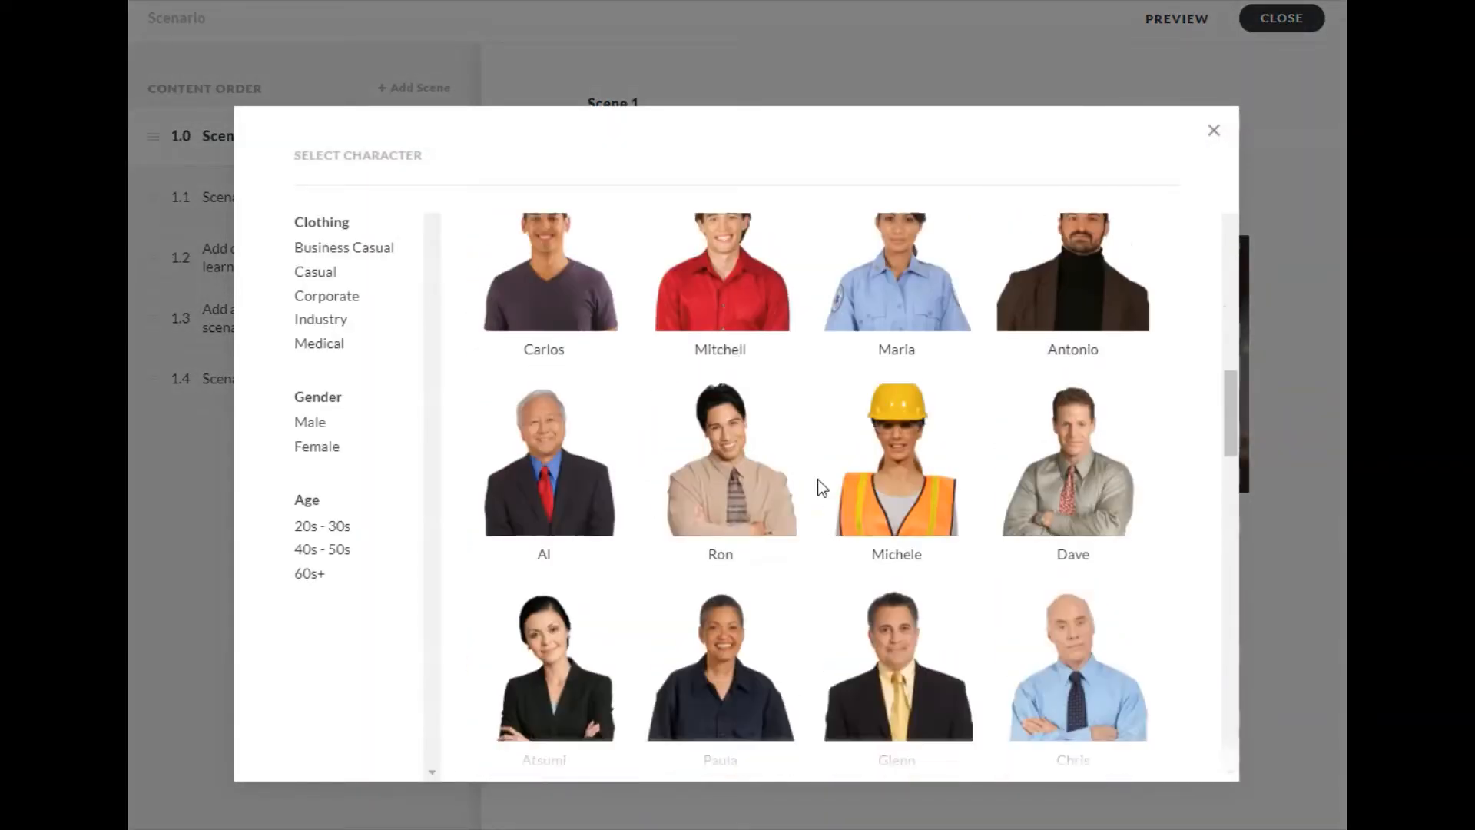
{"action": "scroll", "coordinate": [817, 477], "scroll_direction": "down", "scroll_amount": 1}
{"action": "scroll", "coordinate": [817, 478], "scroll_direction": "down", "scroll_amount": 3}
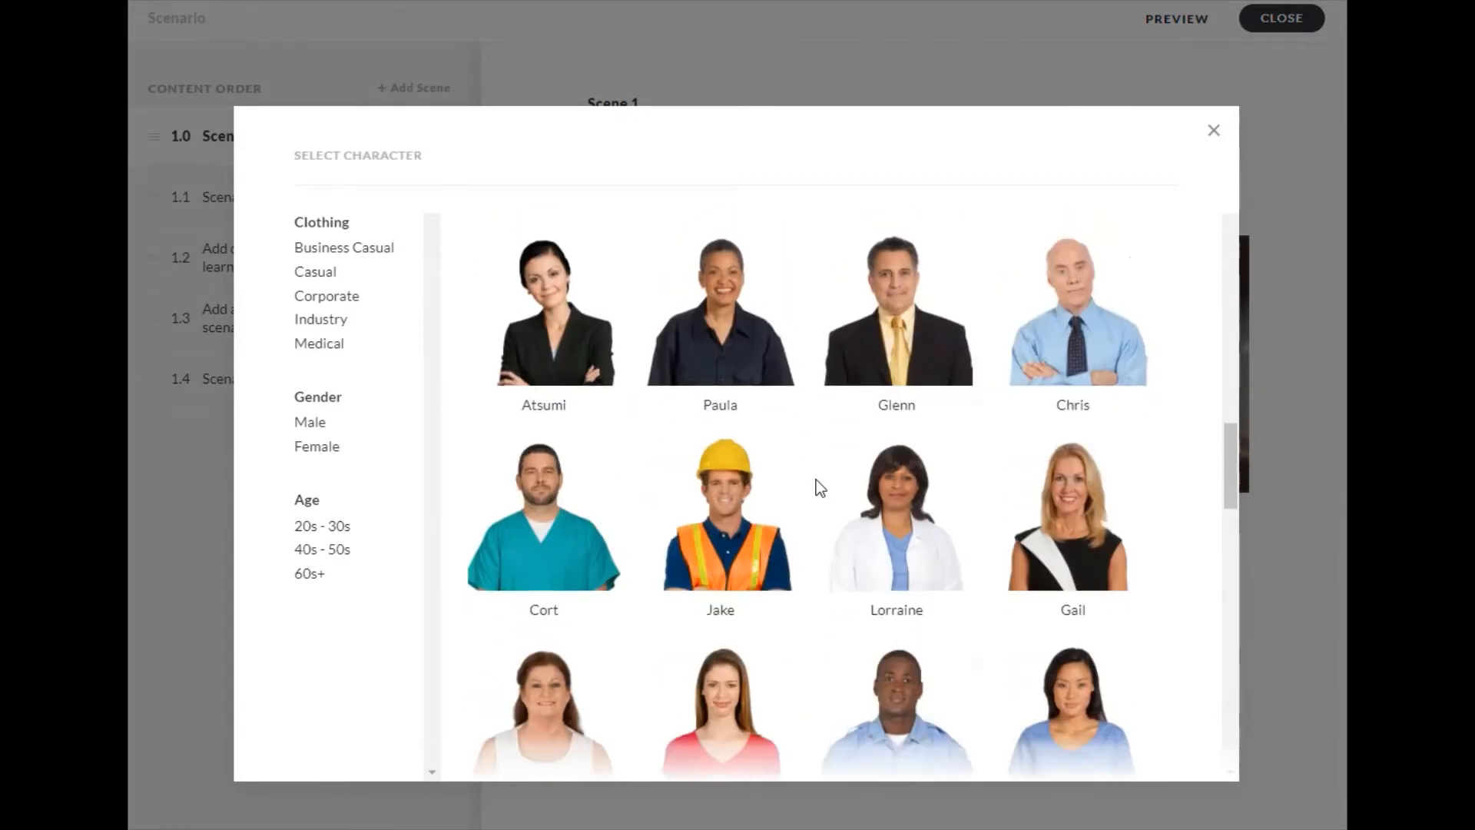
{"action": "scroll", "coordinate": [818, 488], "scroll_direction": "down", "scroll_amount": 3}
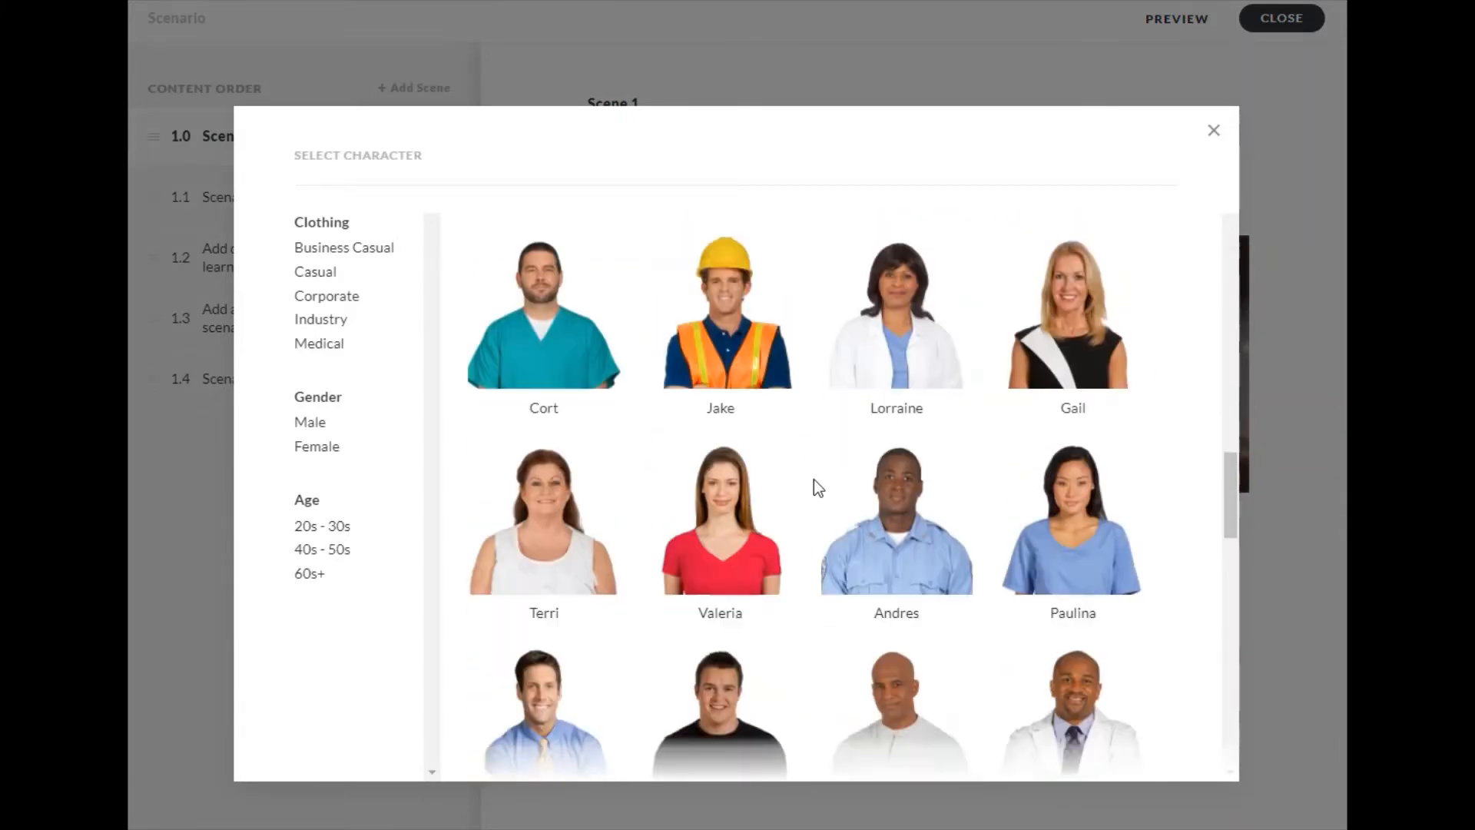
{"action": "scroll", "coordinate": [822, 510], "scroll_direction": "down", "scroll_amount": 1}
{"action": "scroll", "coordinate": [822, 511], "scroll_direction": "down", "scroll_amount": 2}
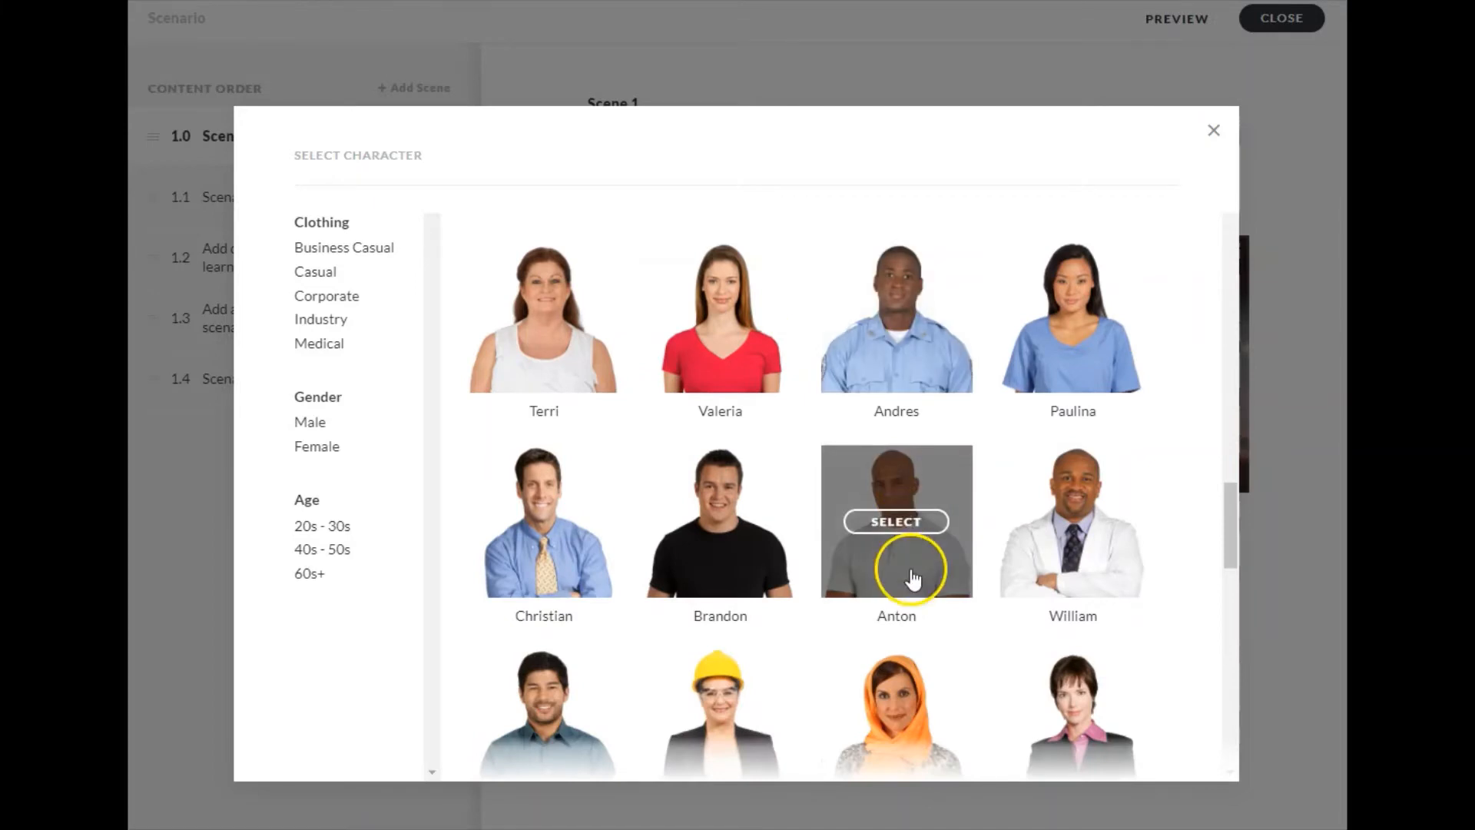
{"action": "scroll", "coordinate": [897, 692], "scroll_direction": "down", "scroll_amount": 2}
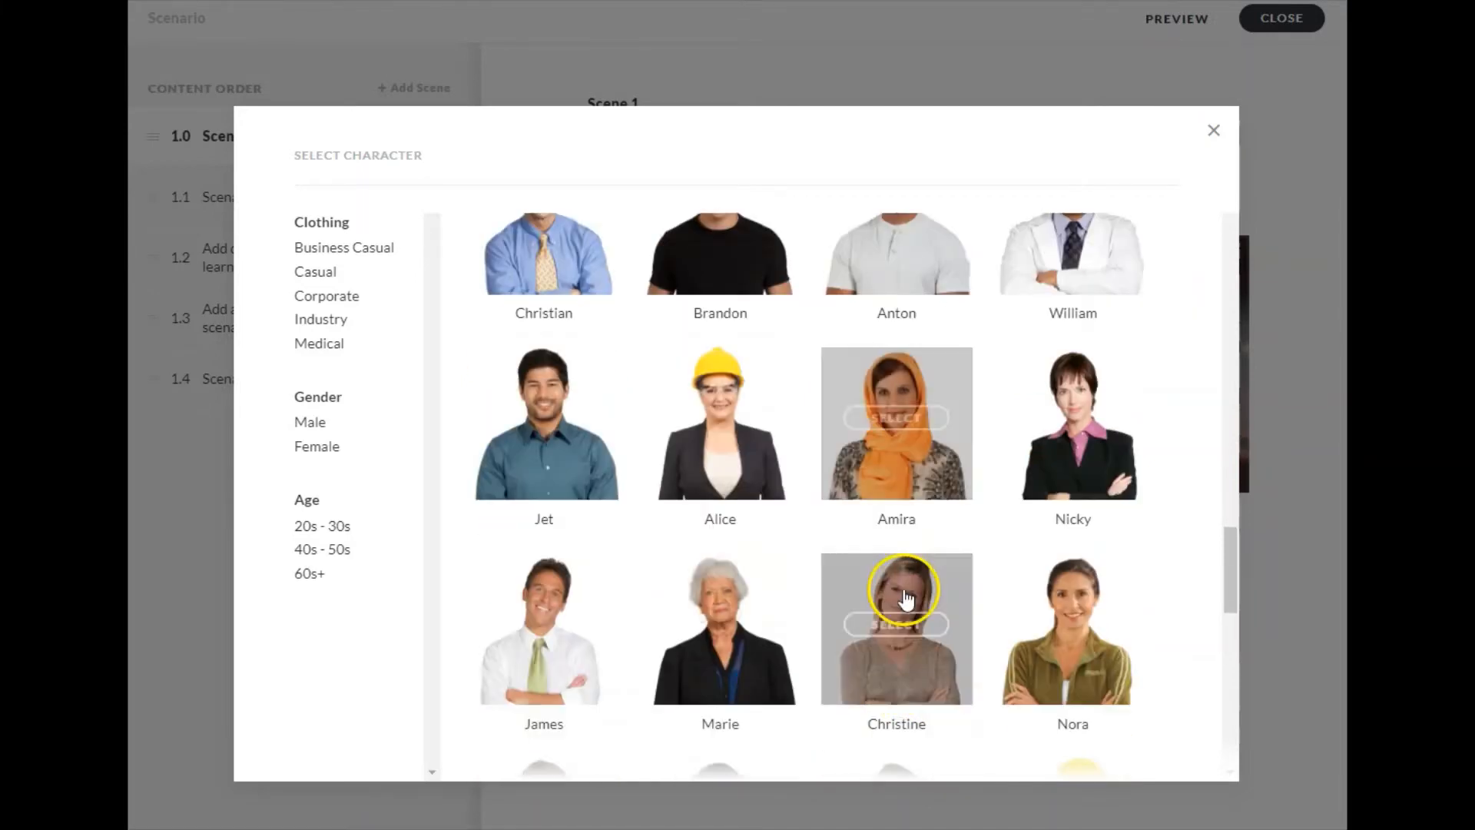
{"action": "left_click", "coordinate": [903, 491]}
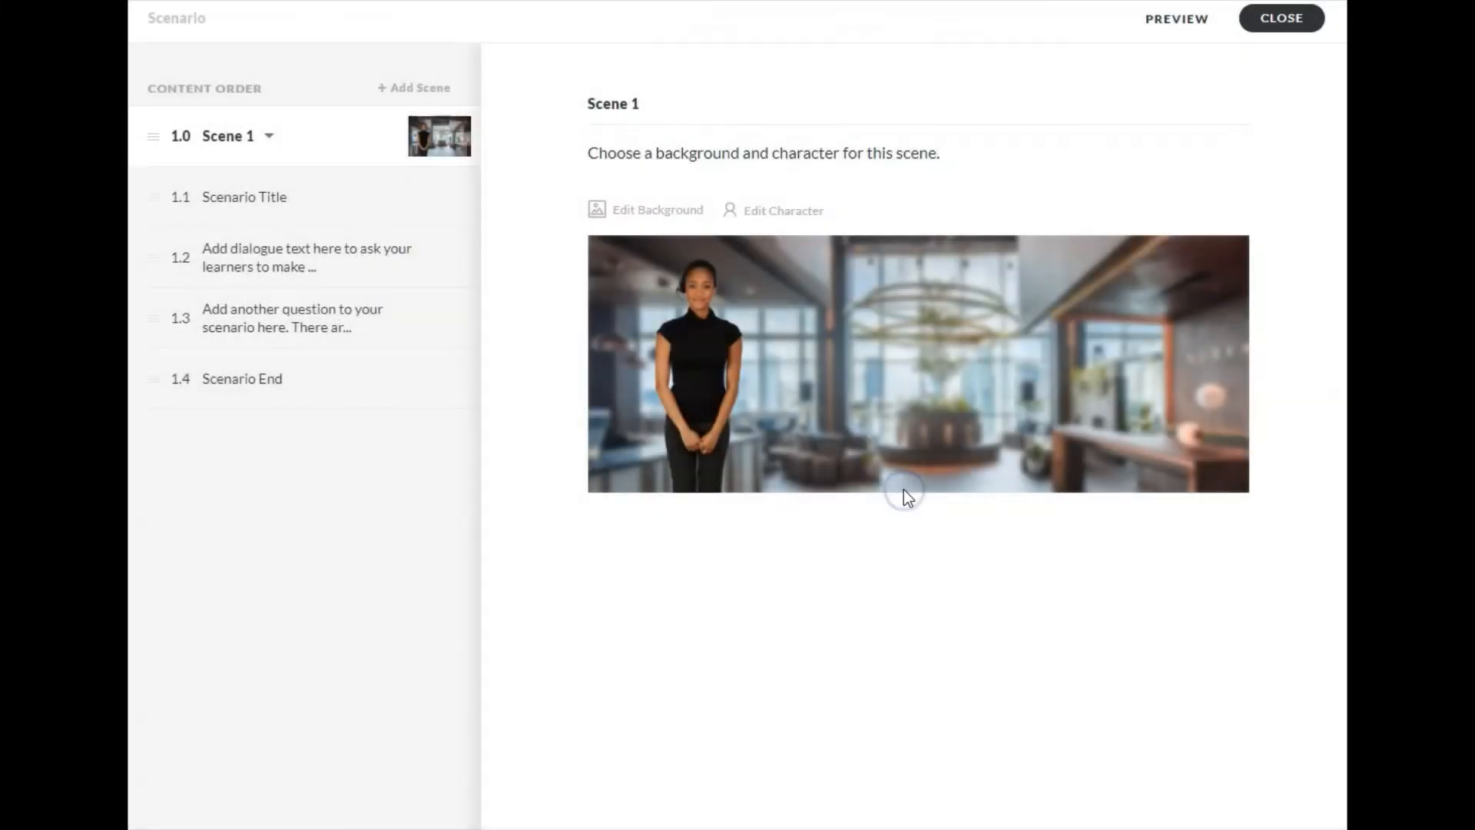
{"action": "left_click", "coordinate": [752, 218]}
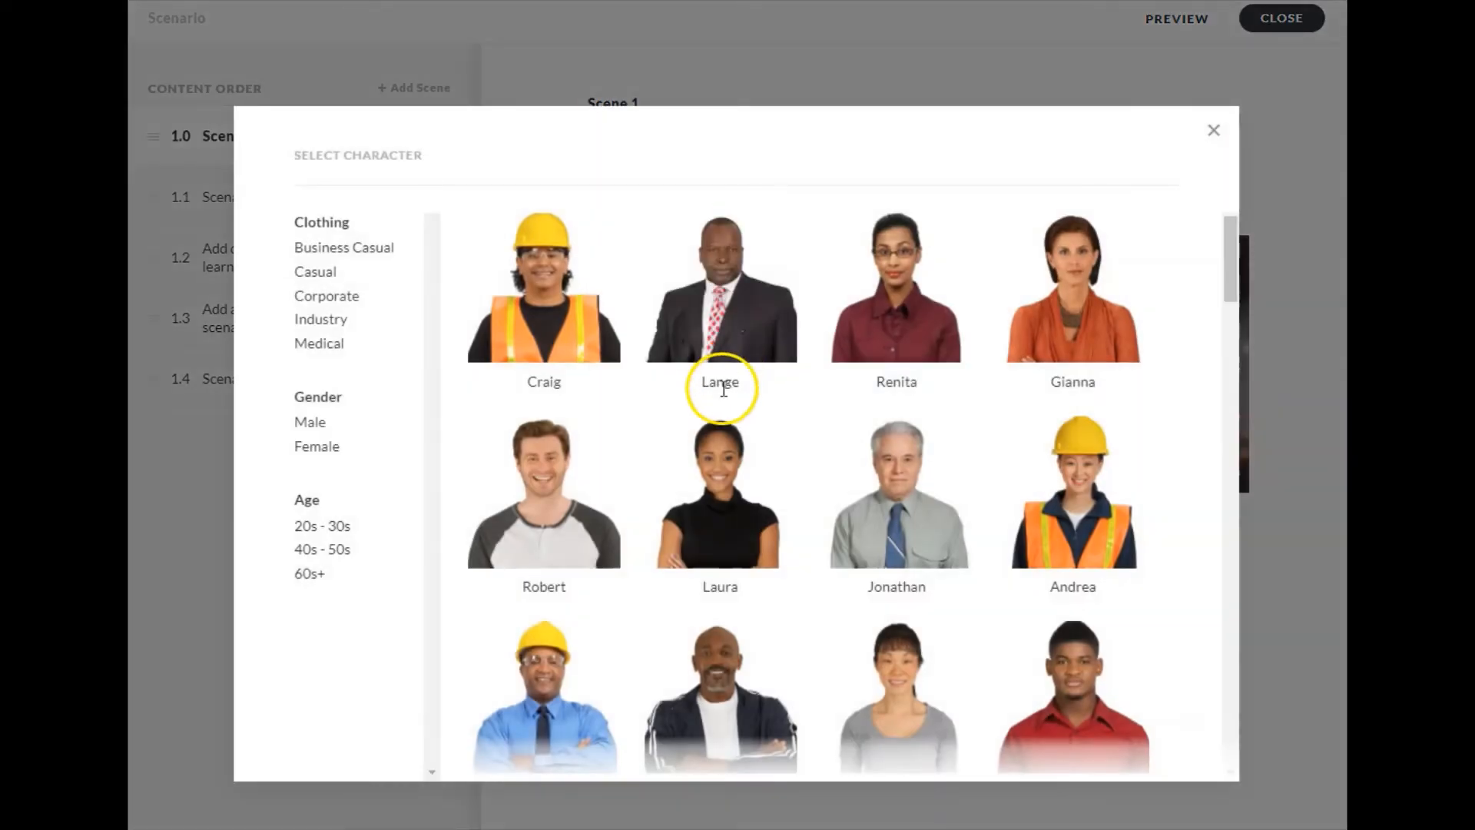
{"action": "left_click", "coordinate": [1210, 132]}
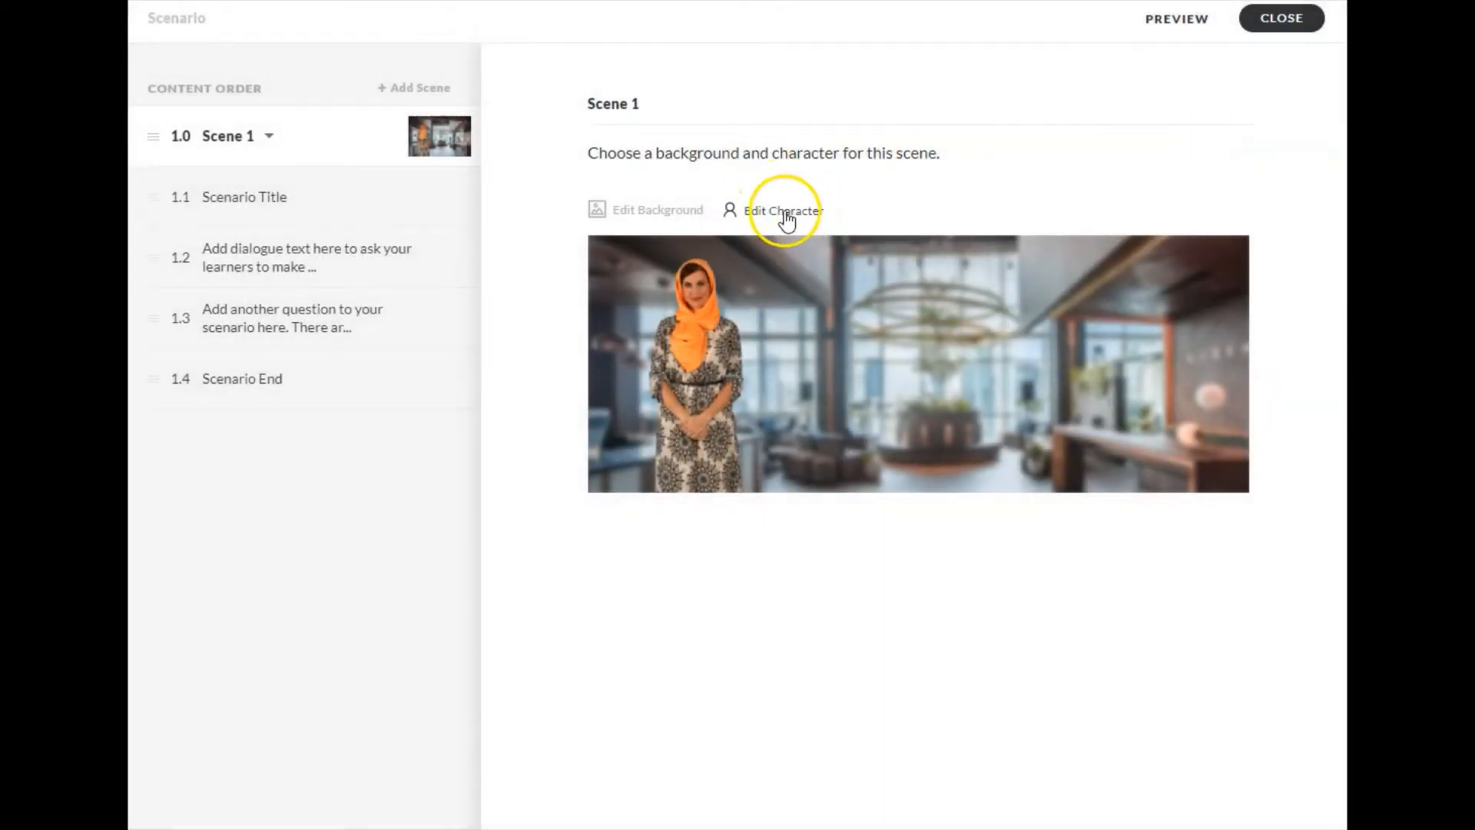
Set Scene 1's background to the content library's classroom image with desks and a chalkboard
{"action": "left_click", "coordinate": [668, 206]}
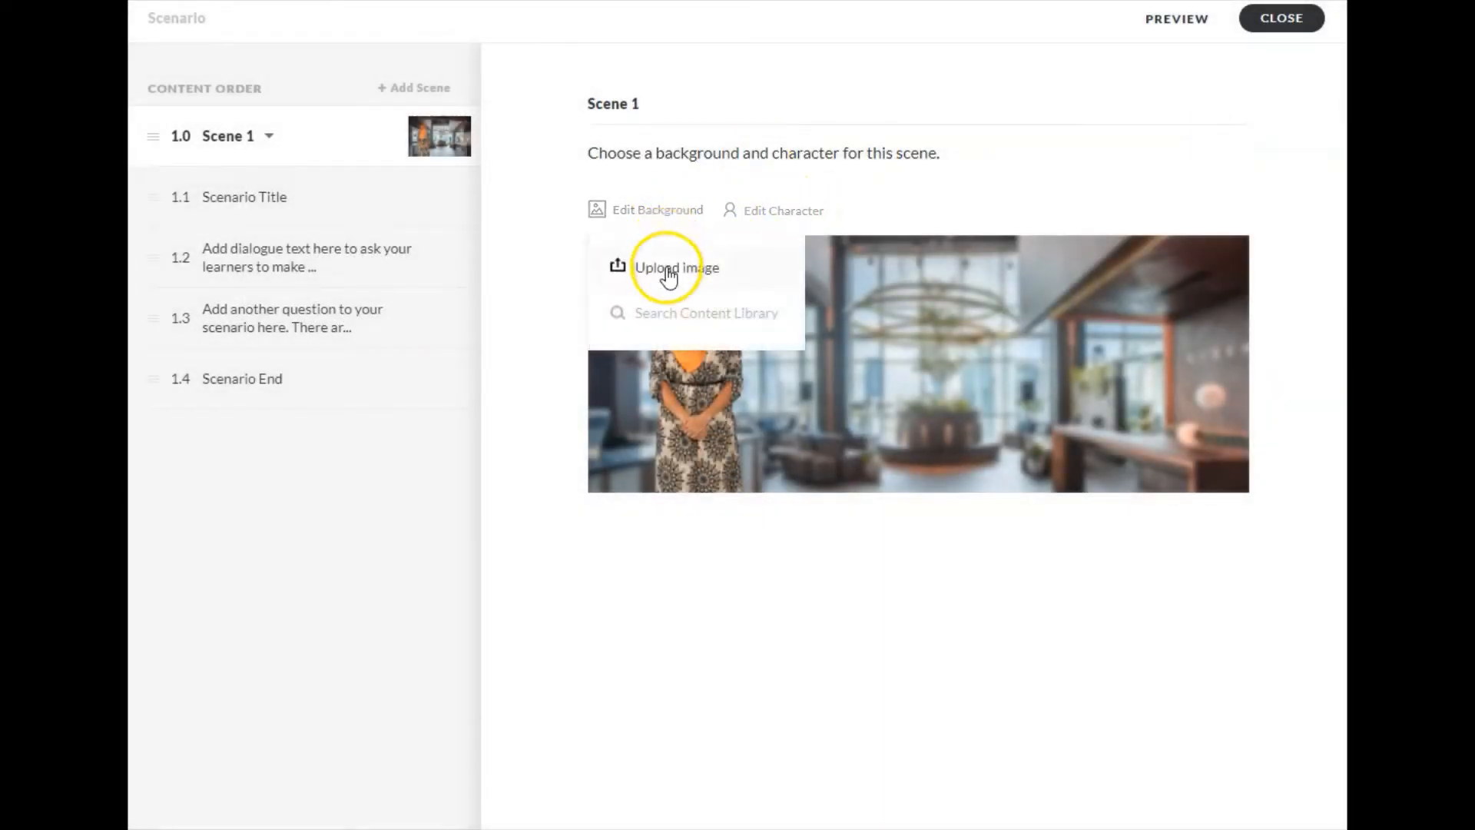
{"action": "left_click", "coordinate": [663, 314]}
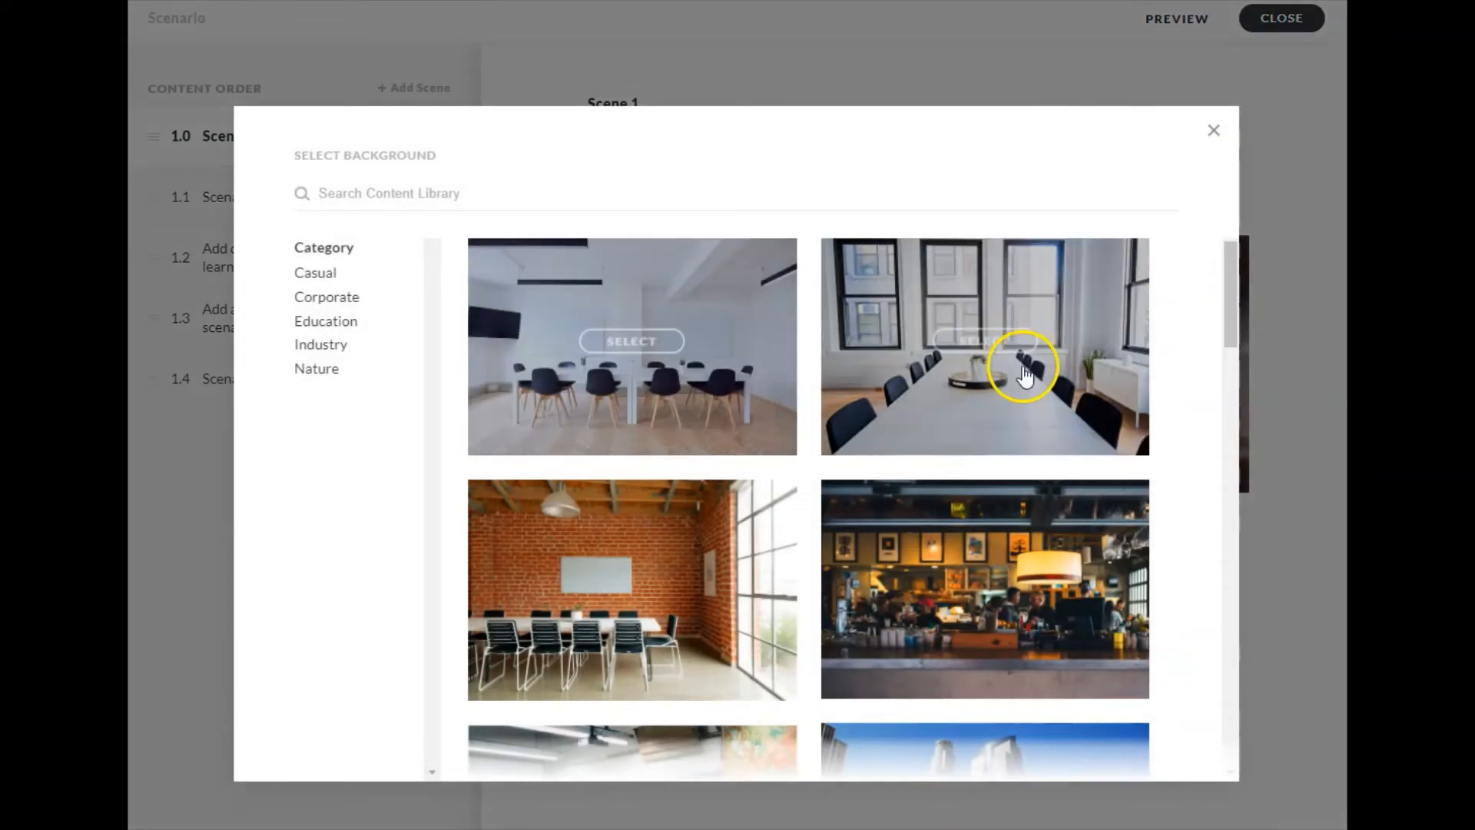
{"action": "scroll", "coordinate": [1025, 375], "scroll_direction": "down", "scroll_amount": 2}
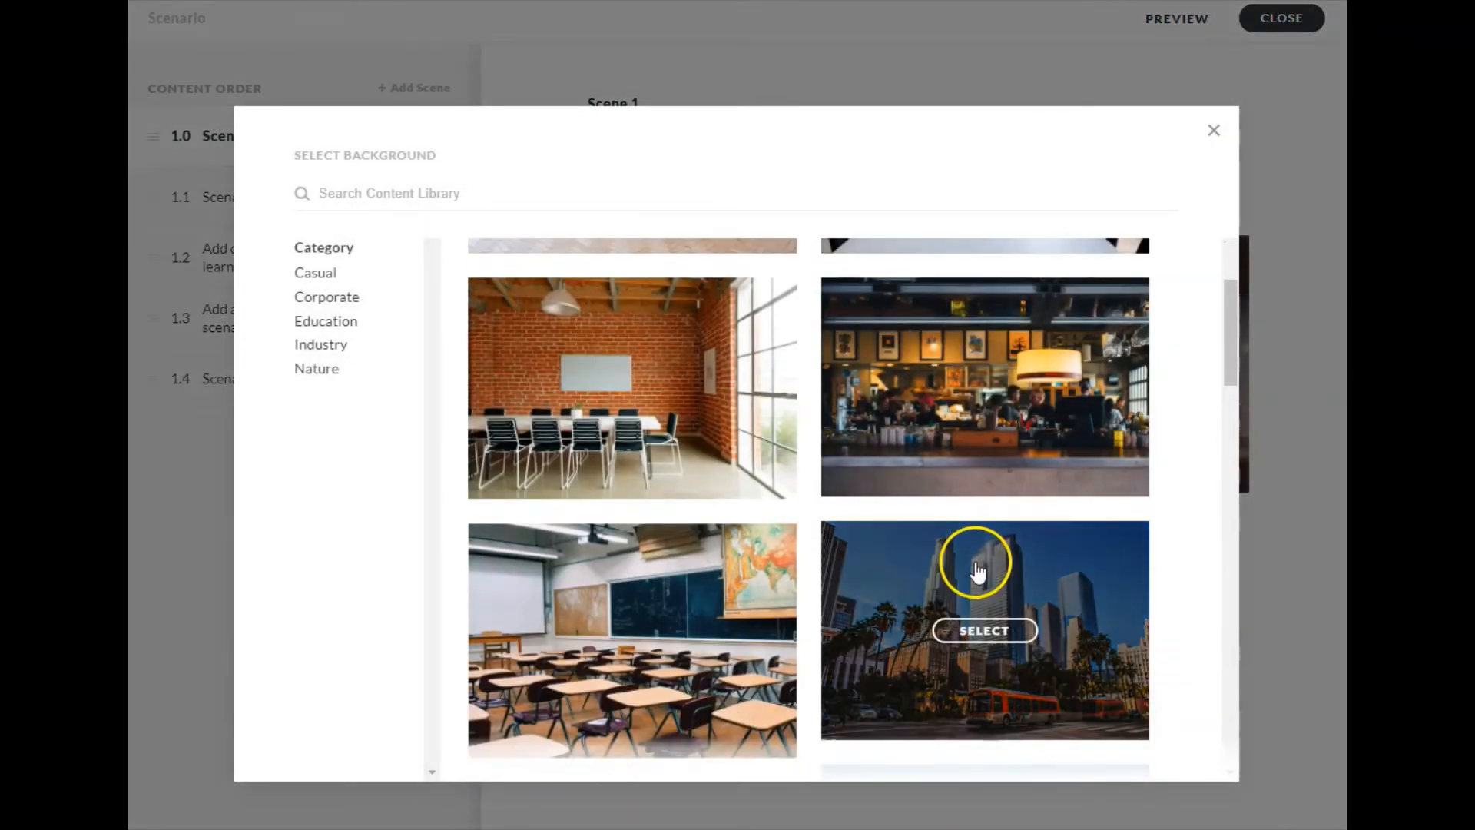
{"action": "left_click", "coordinate": [678, 607]}
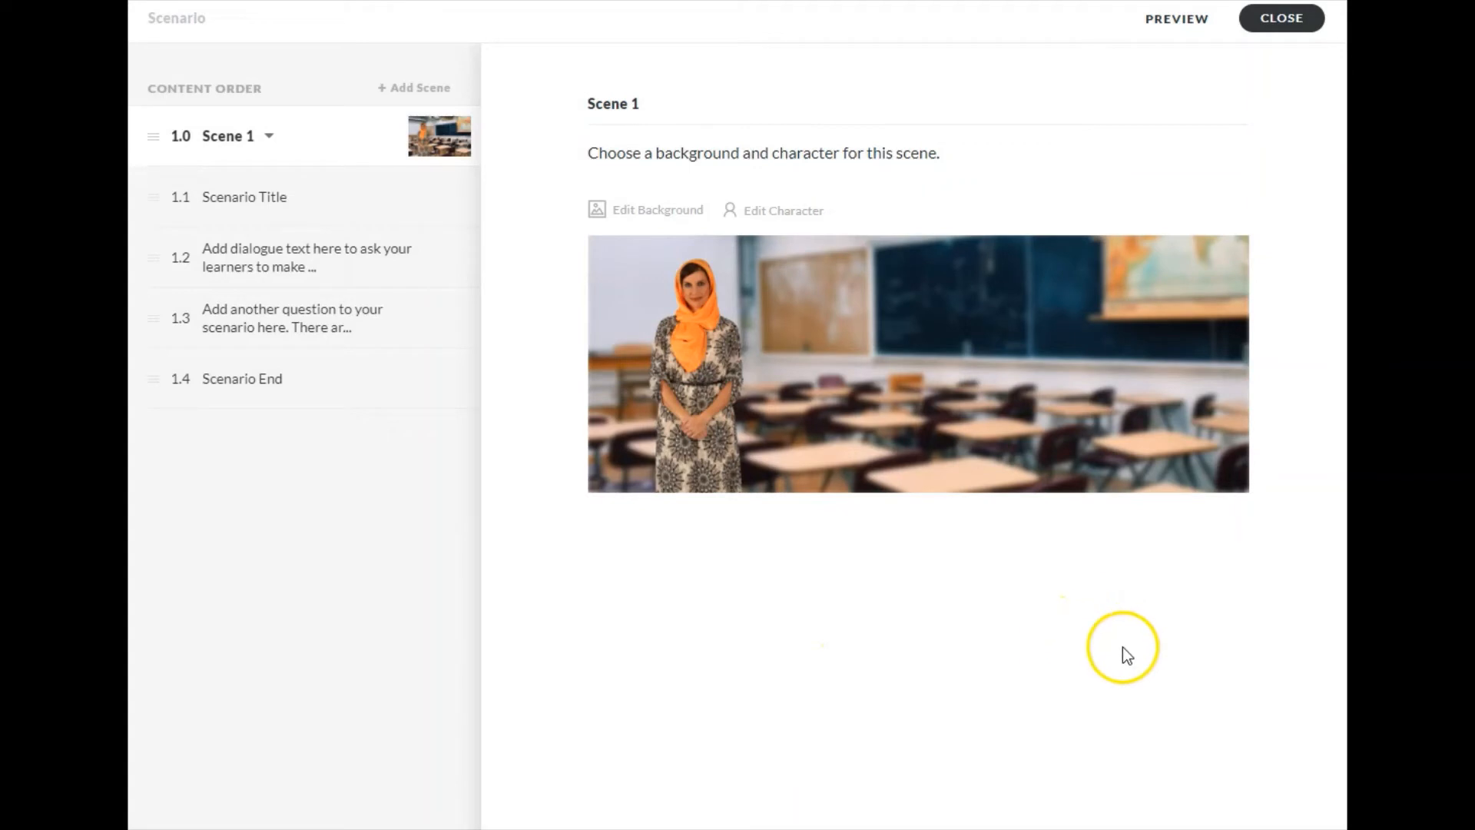
Retitle content item 1.1 as "Name the Scenario" and set its character expression to Talking
{"action": "left_click", "coordinate": [302, 211]}
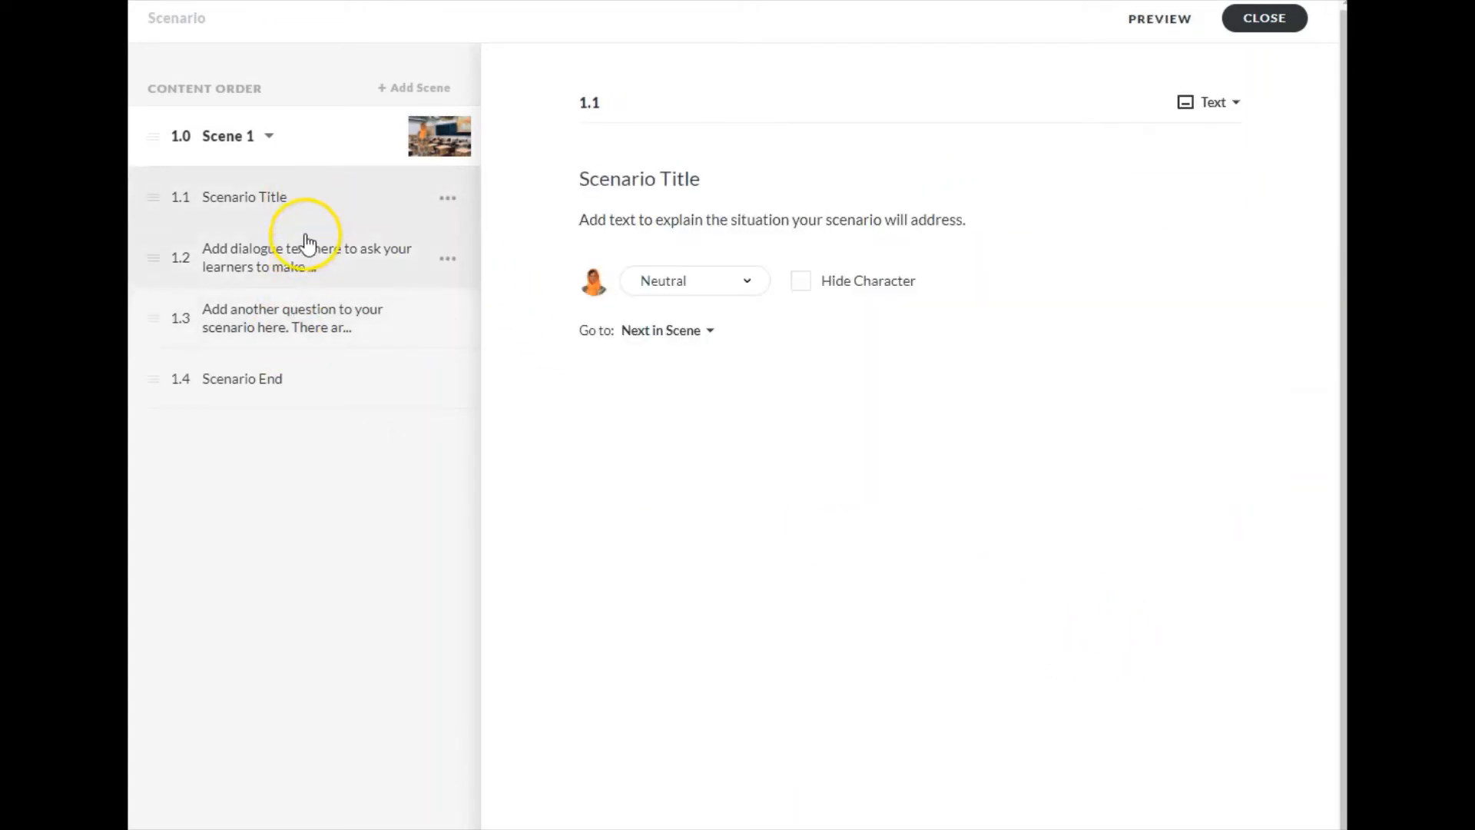
{"action": "triple_click", "coordinate": [630, 181]}
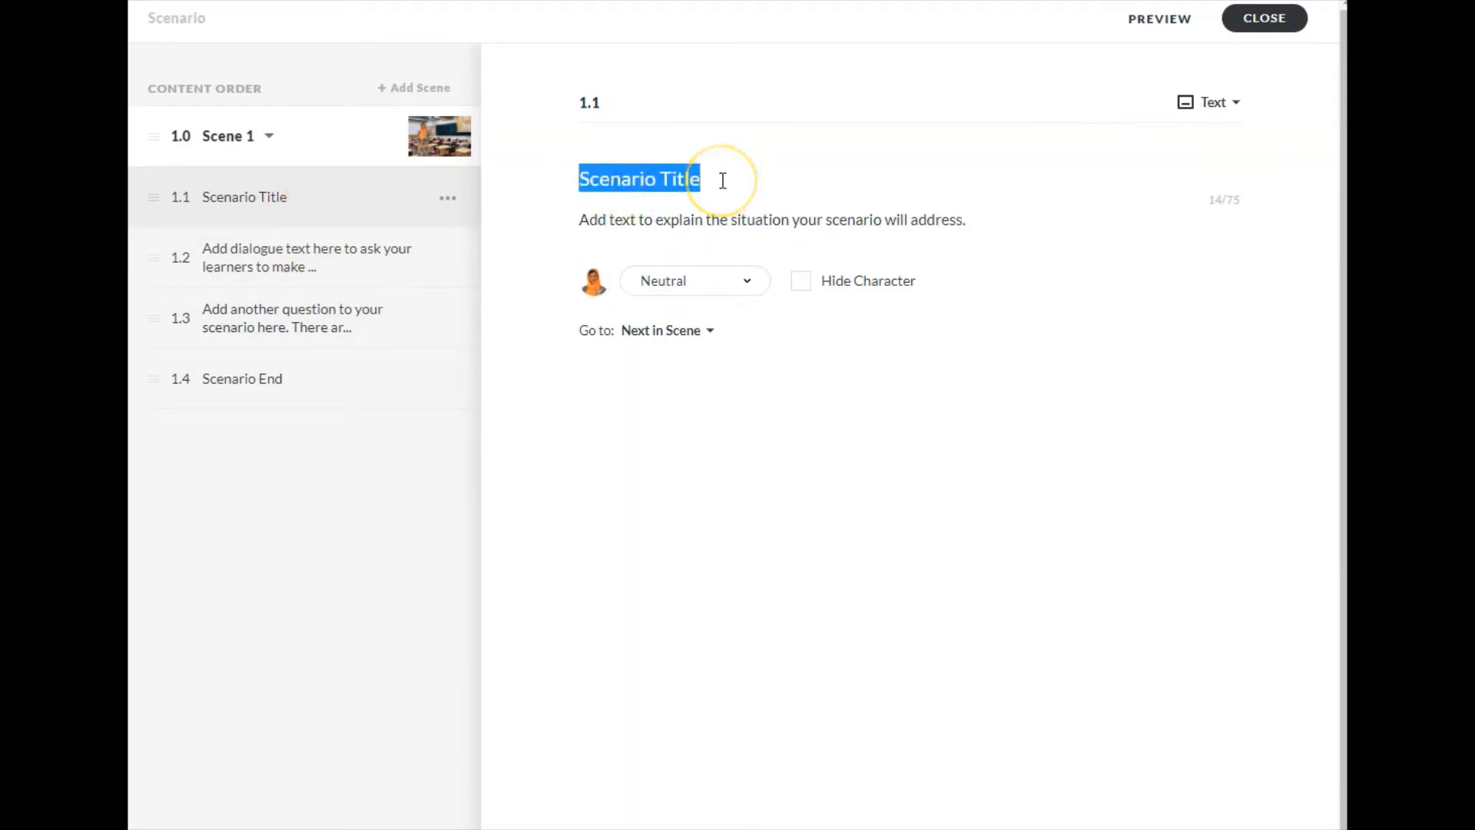
{"action": "type", "text": "Name the S"}
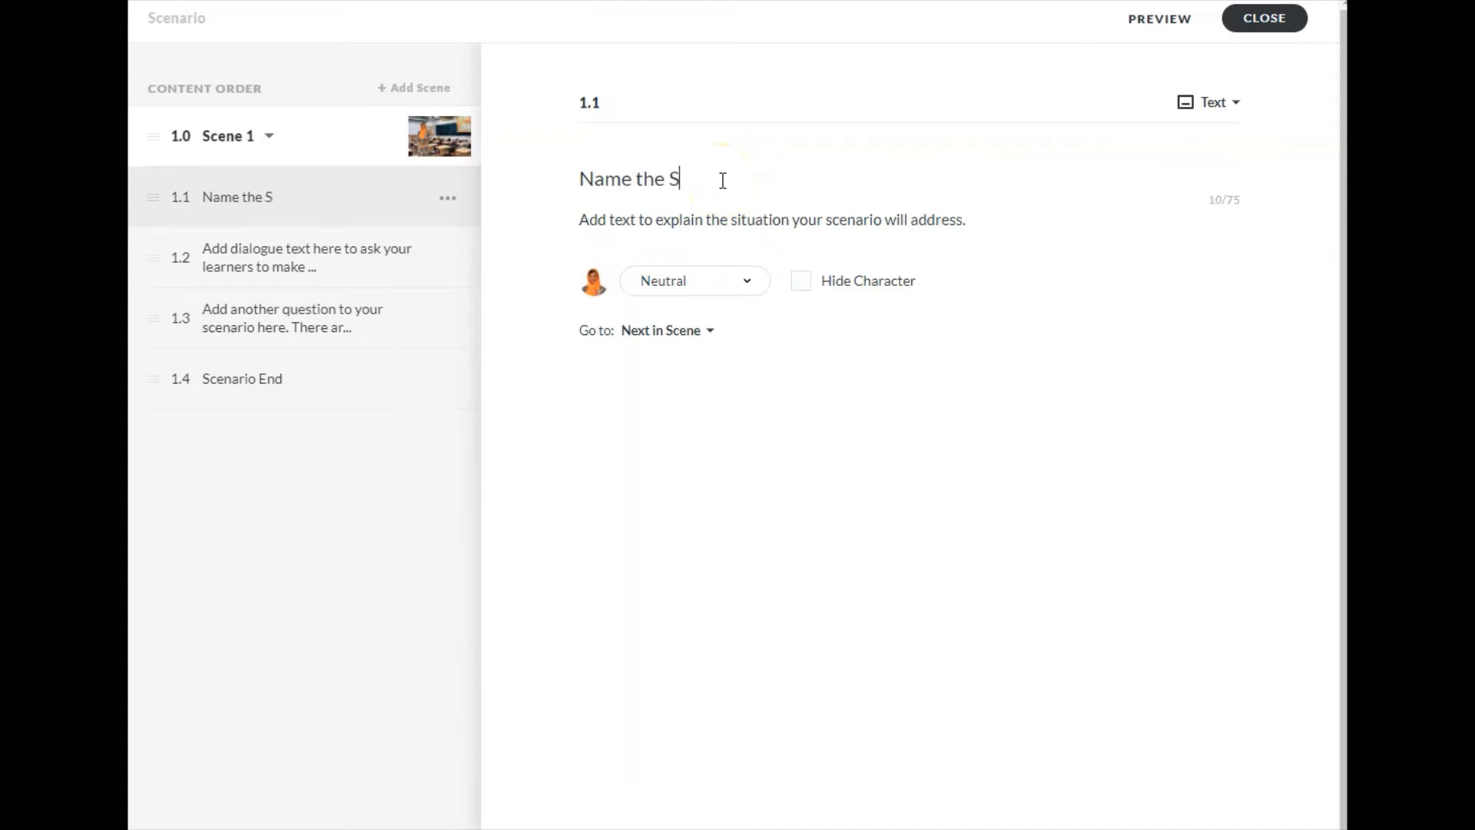
{"action": "type", "text": "cenario"}
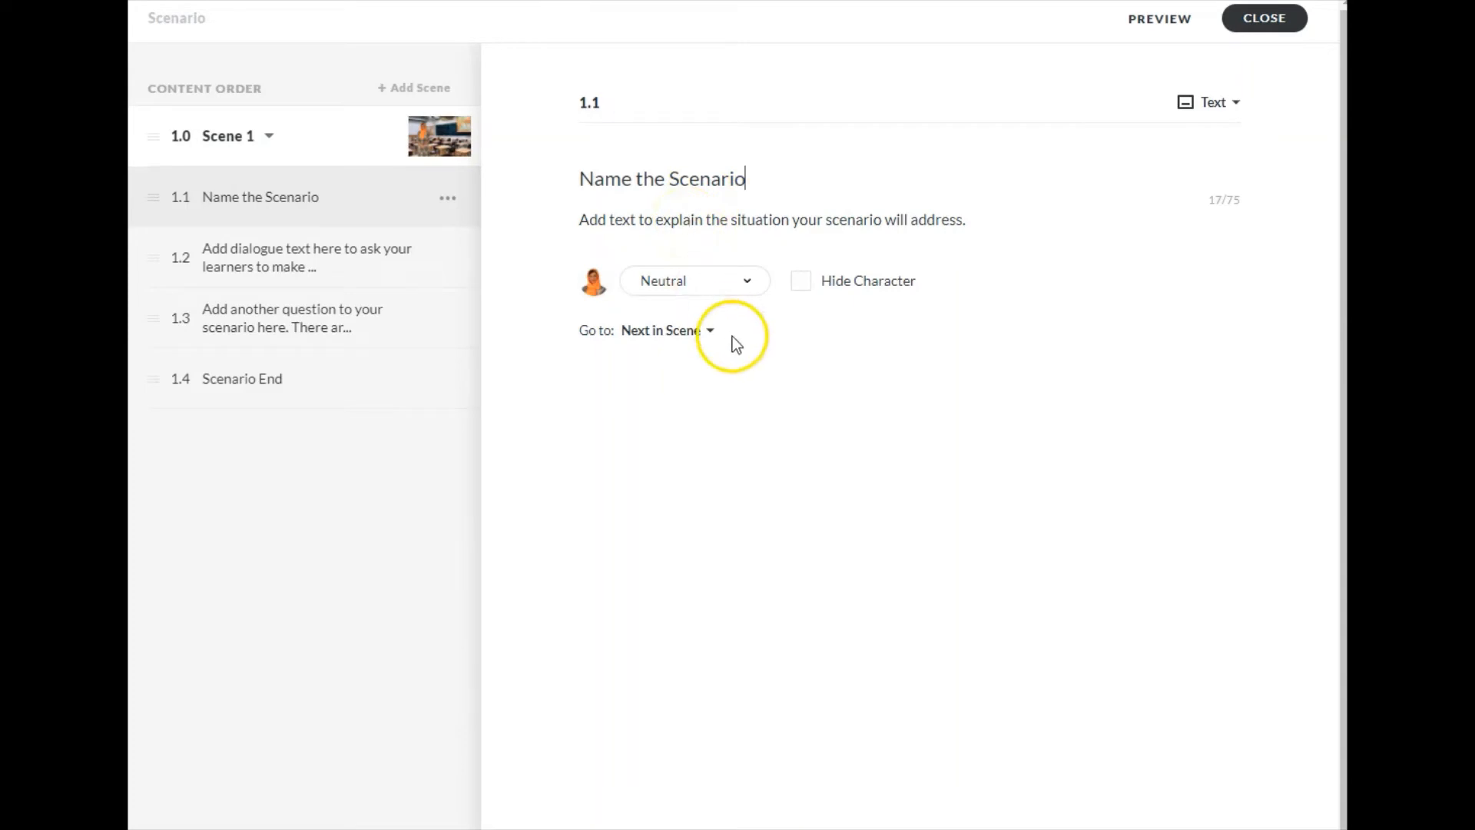
{"action": "left_click", "coordinate": [751, 290]}
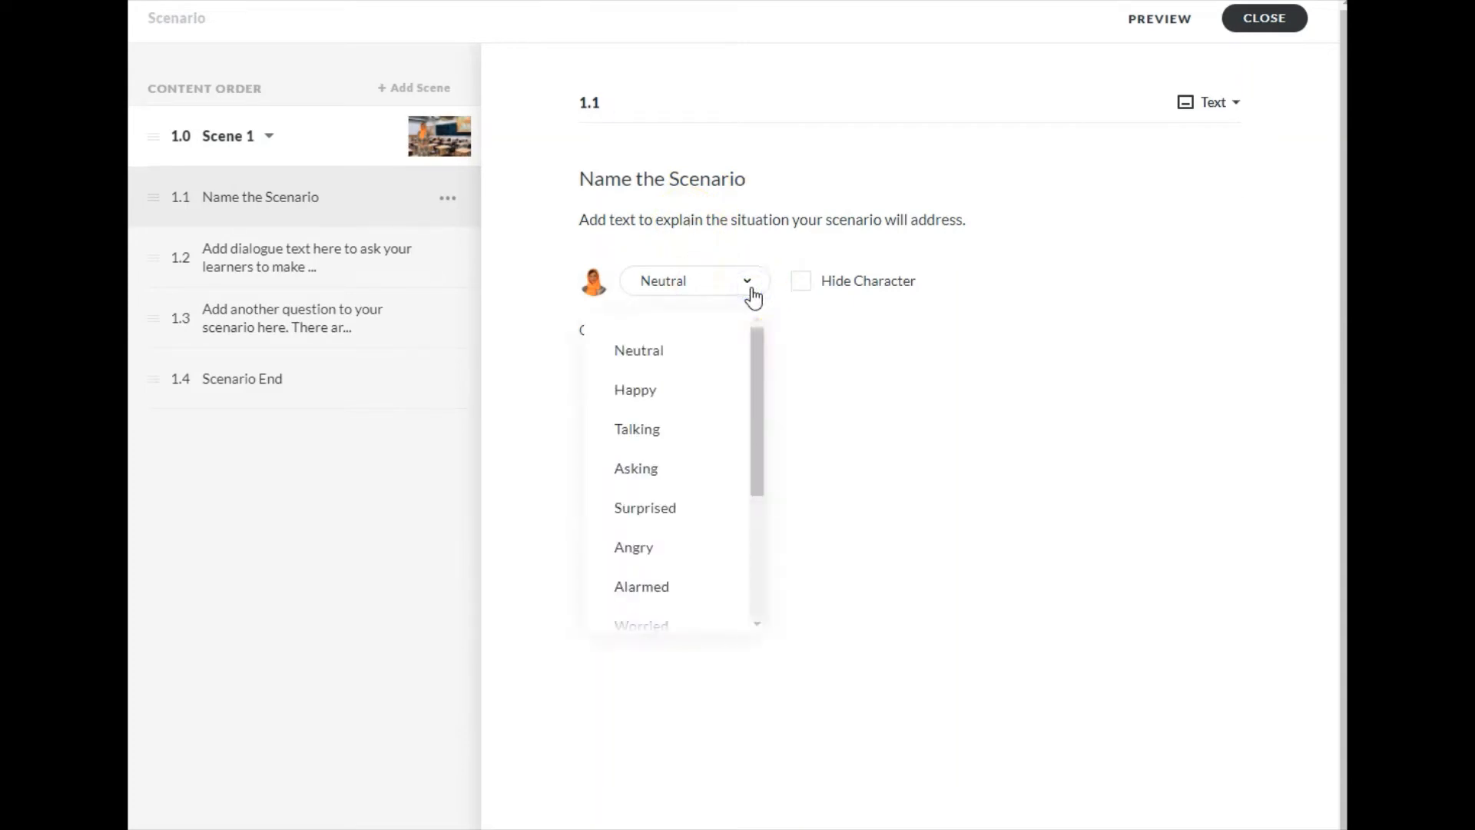
{"action": "left_click", "coordinate": [705, 440]}
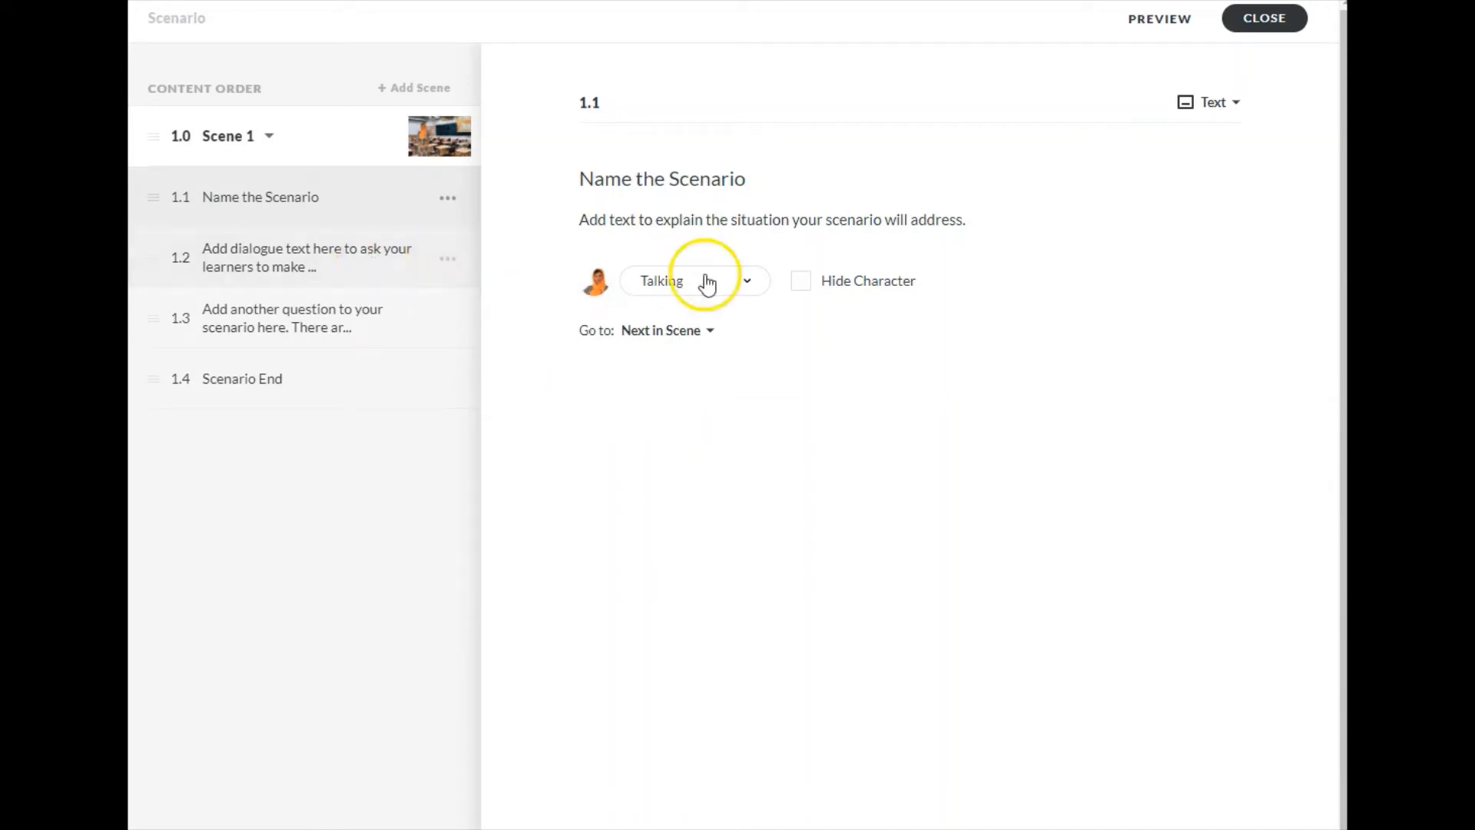
Replace the placeholder dialogue in content item 1.2 with "Ask our question"
{"action": "left_click", "coordinate": [368, 271]}
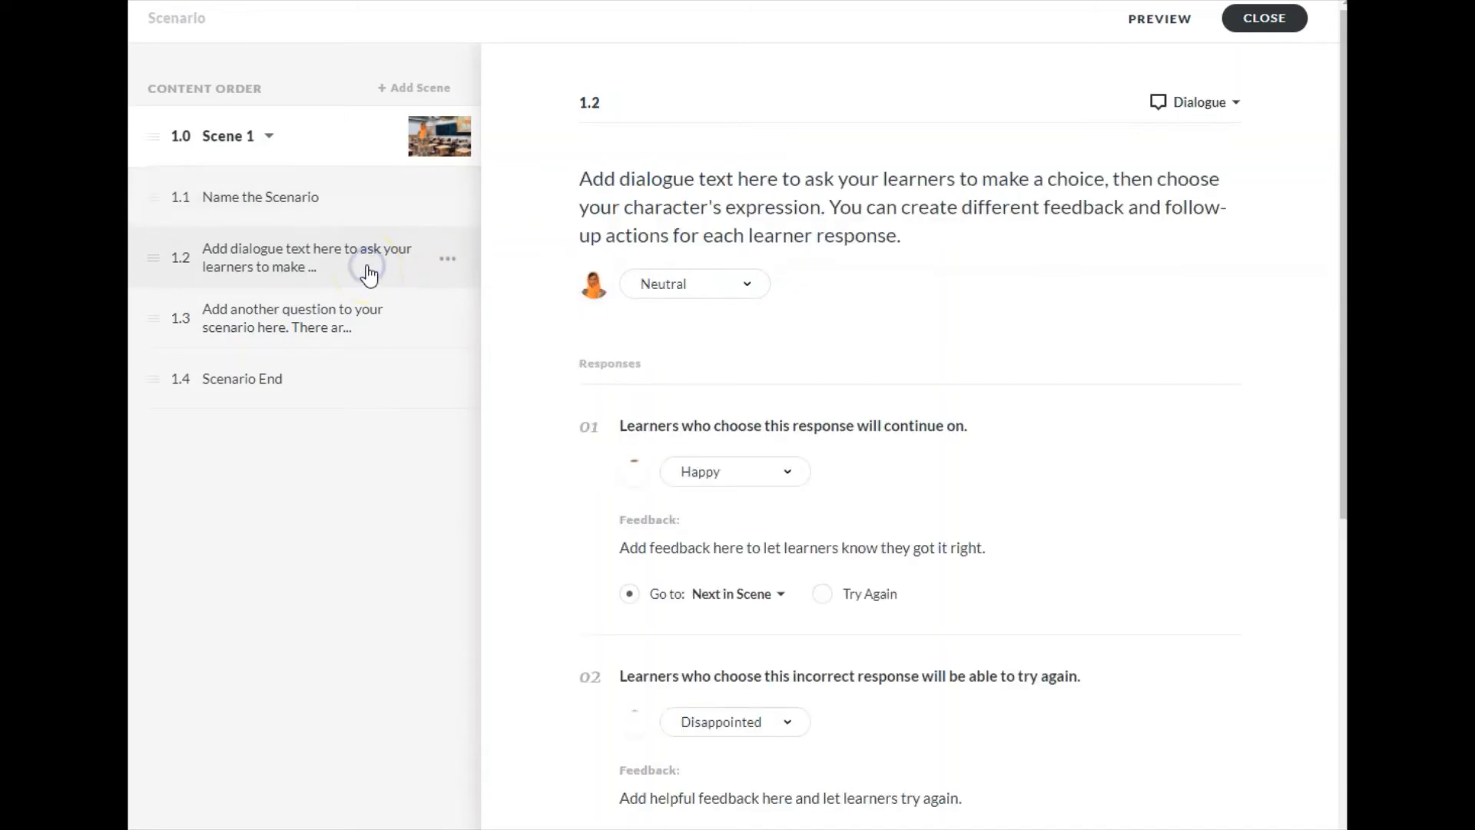
{"action": "left_click_drag", "start_coordinate": [590, 183], "coordinate": [938, 269]}
{"action": "type", "text": "s"}
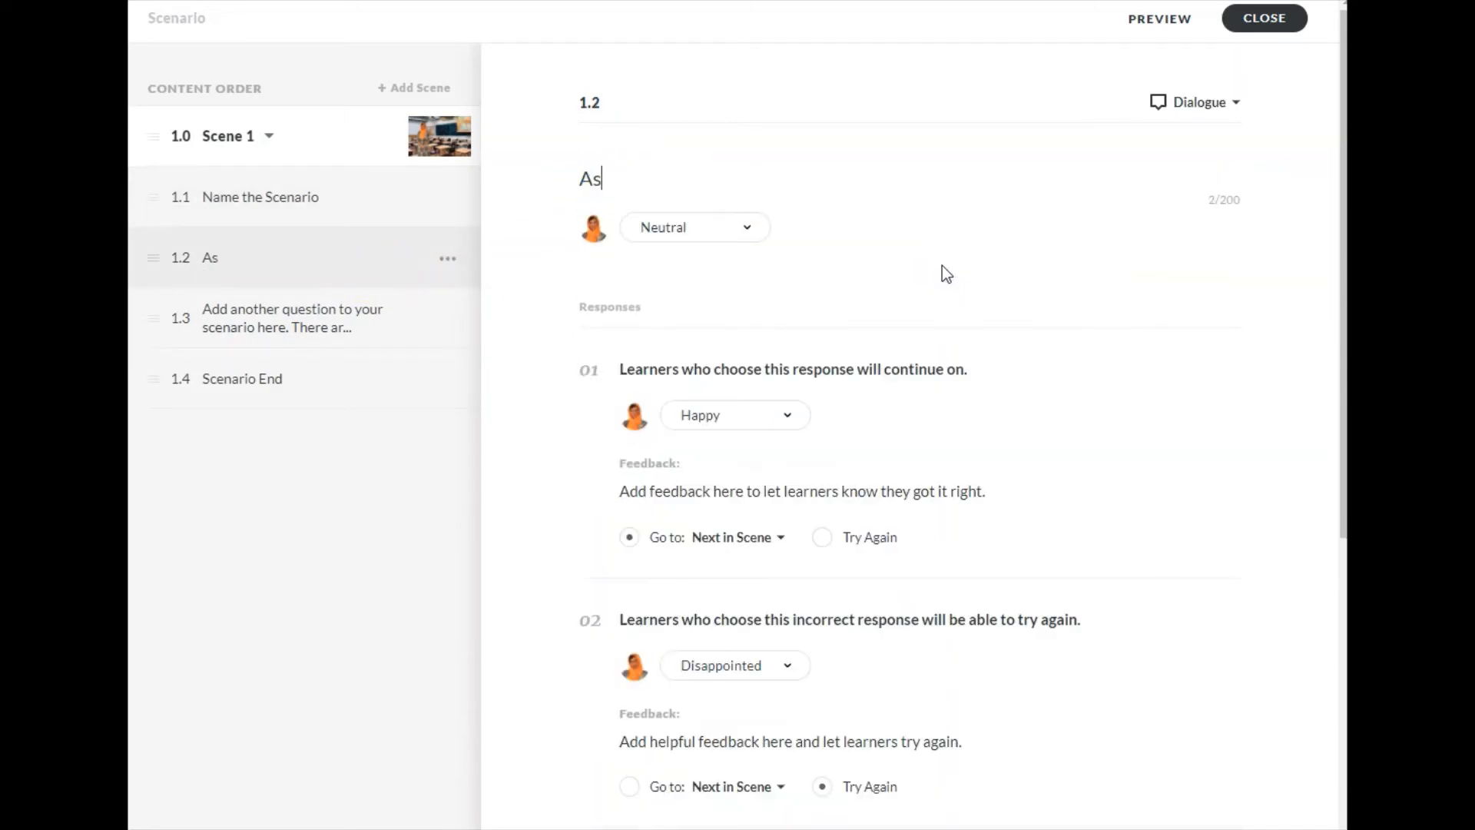
{"action": "type", "text": "k our question"}
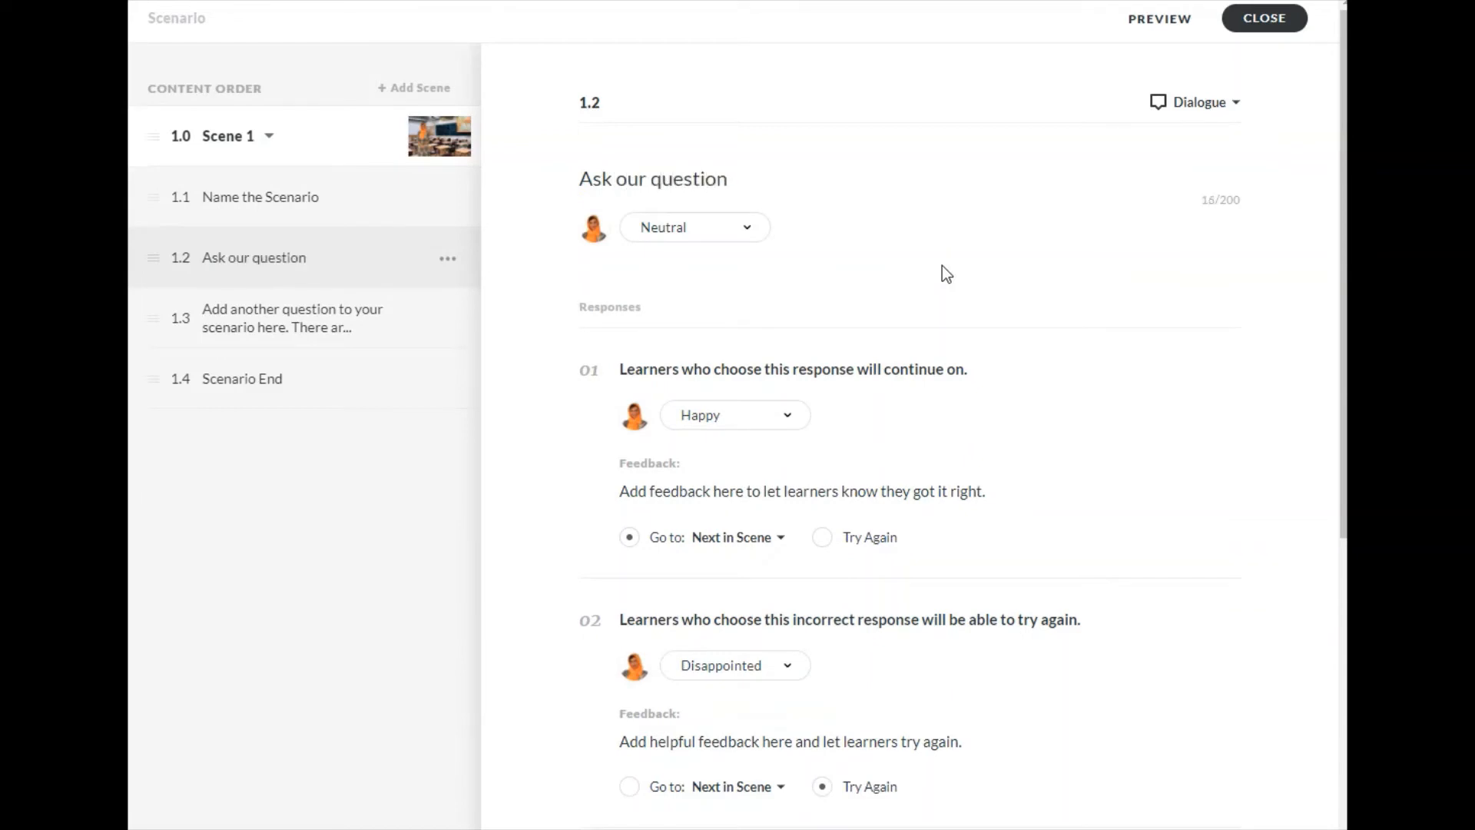
Replace the first response's placeholder text with "Correct Answer." and keep its character expression as Happy
{"action": "left_click", "coordinate": [933, 262]}
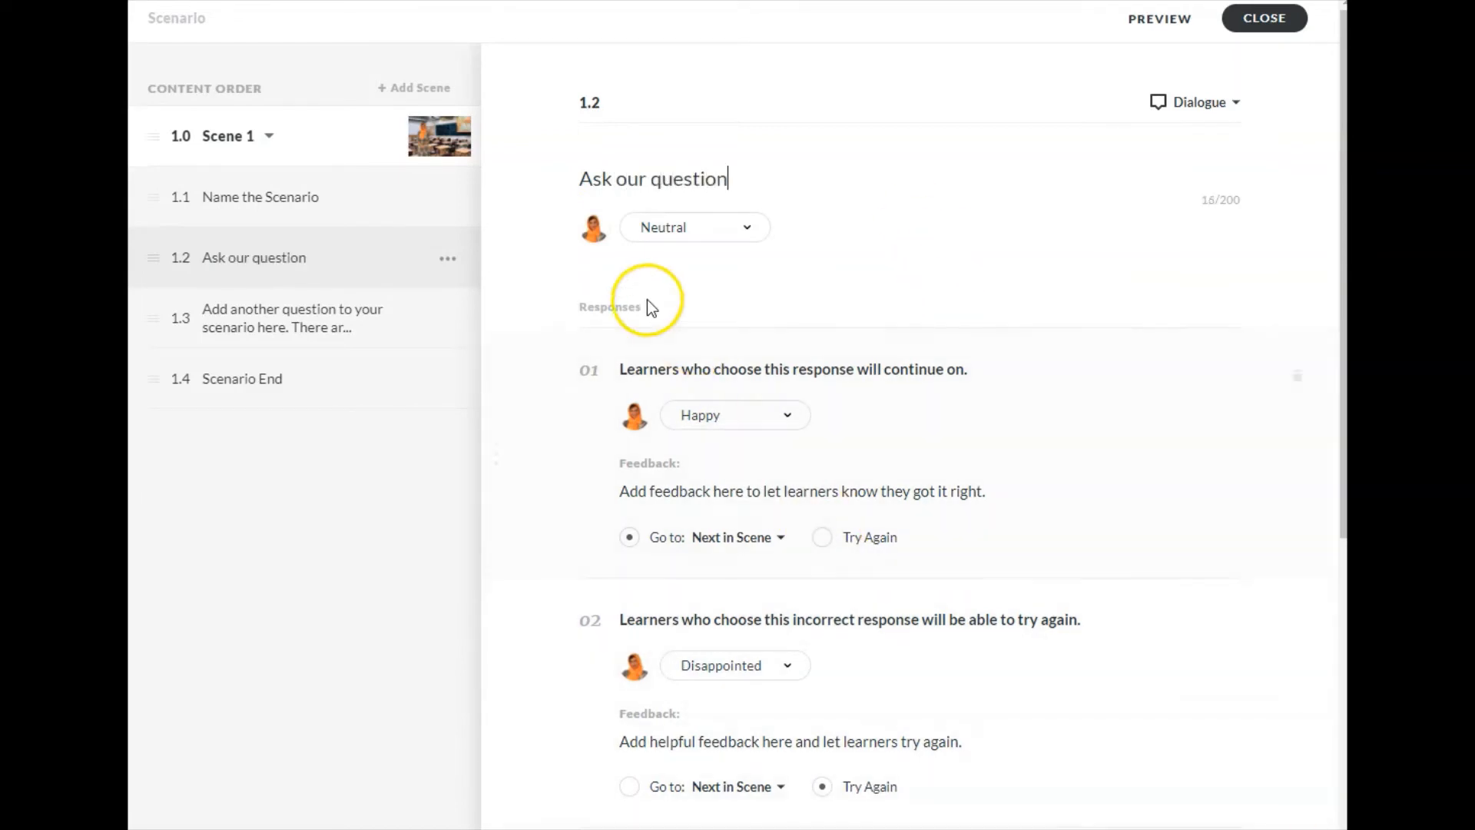
{"action": "left_click", "coordinate": [622, 368]}
{"action": "left_click_drag", "start_coordinate": [622, 367], "coordinate": [1116, 384]}
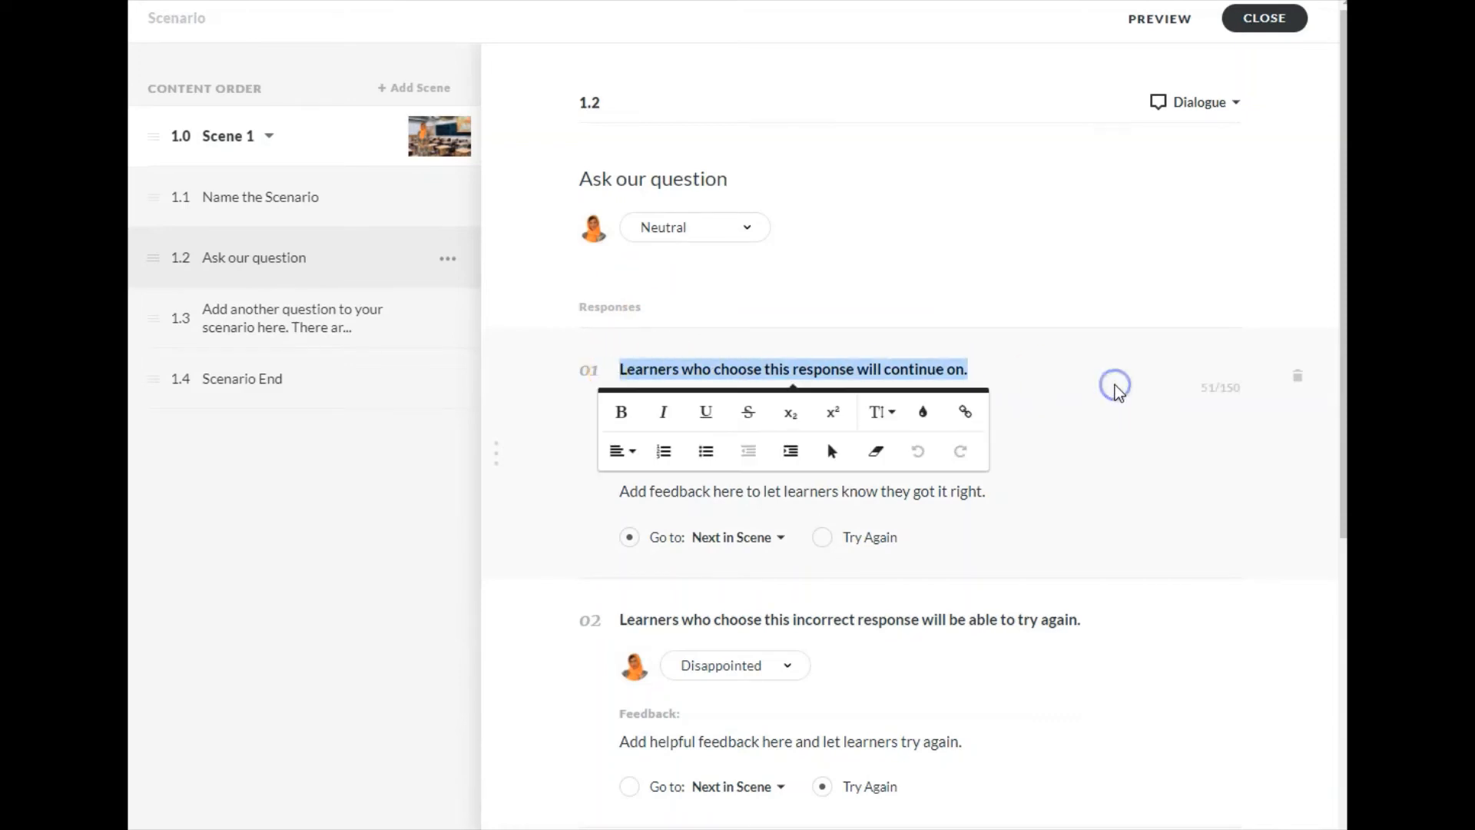
{"action": "type", "text": "Correct Answer."}
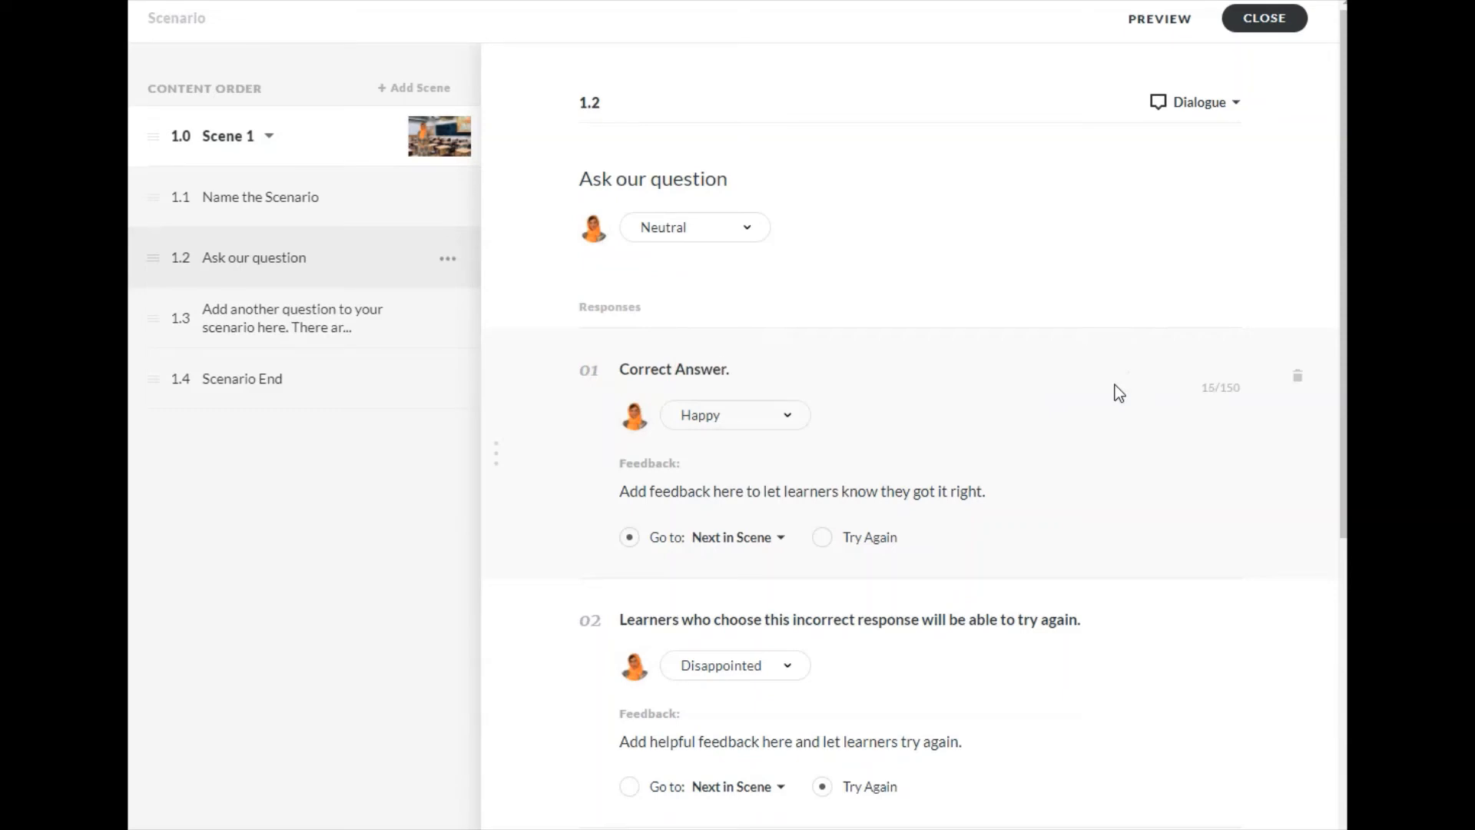
{"action": "left_click", "coordinate": [697, 425]}
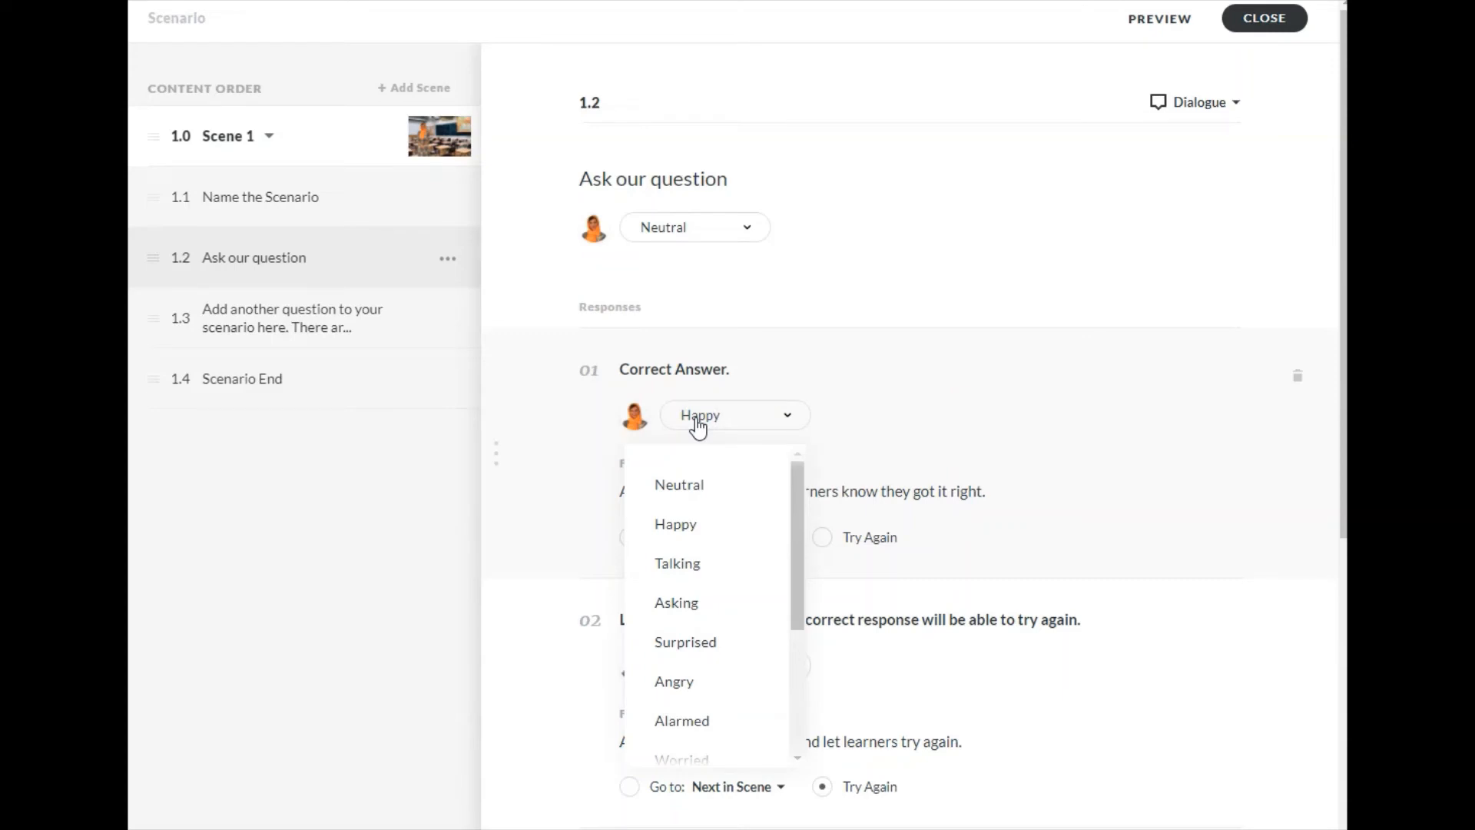
{"action": "left_click", "coordinate": [1060, 446]}
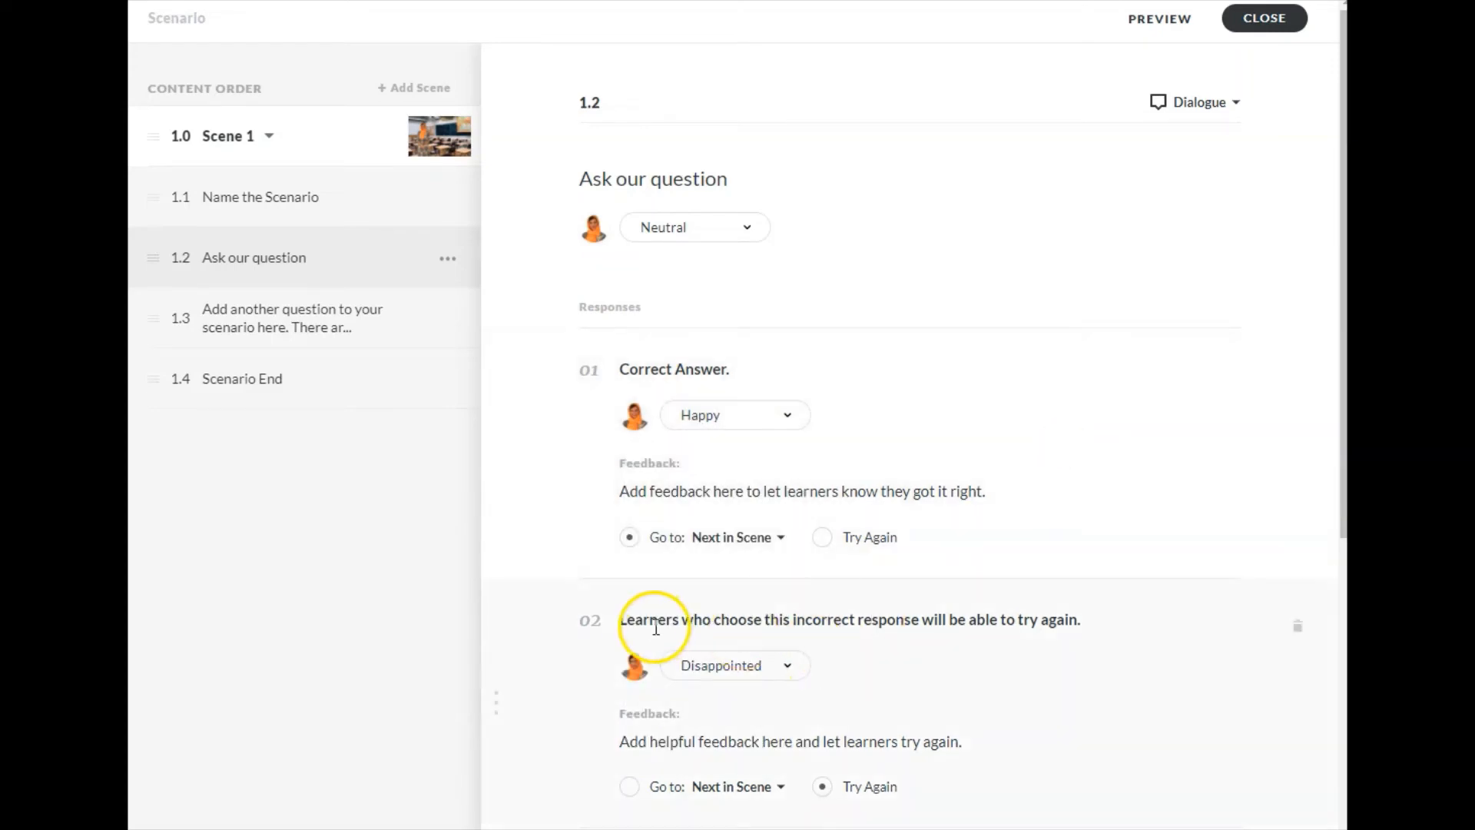
Replace the second response's placeholder text with "wrong answer" and set its character expression to Stressed
{"action": "left_click_drag", "start_coordinate": [620, 619], "coordinate": [1083, 619]}
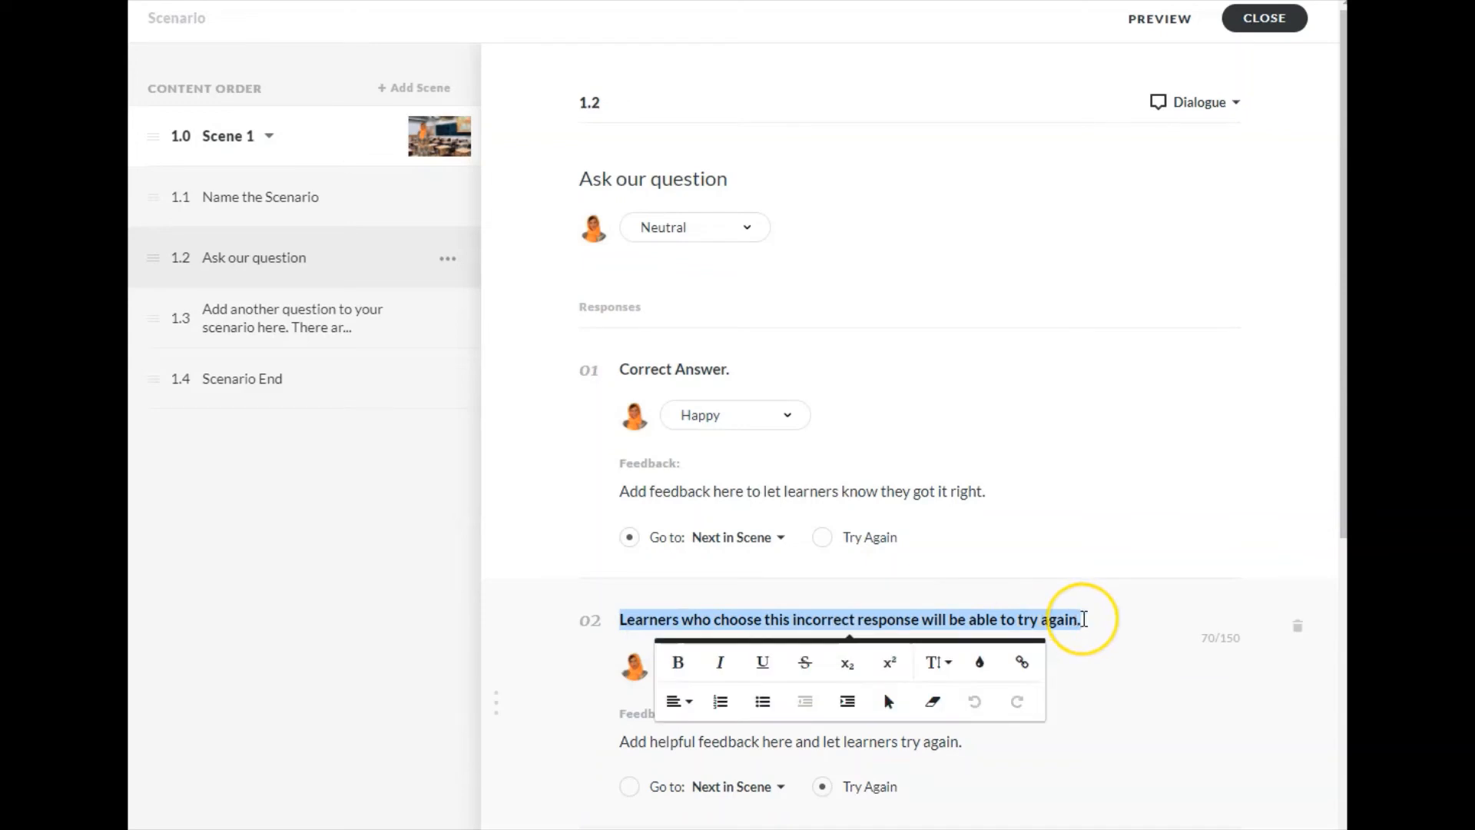
{"action": "type", "text": "won"}
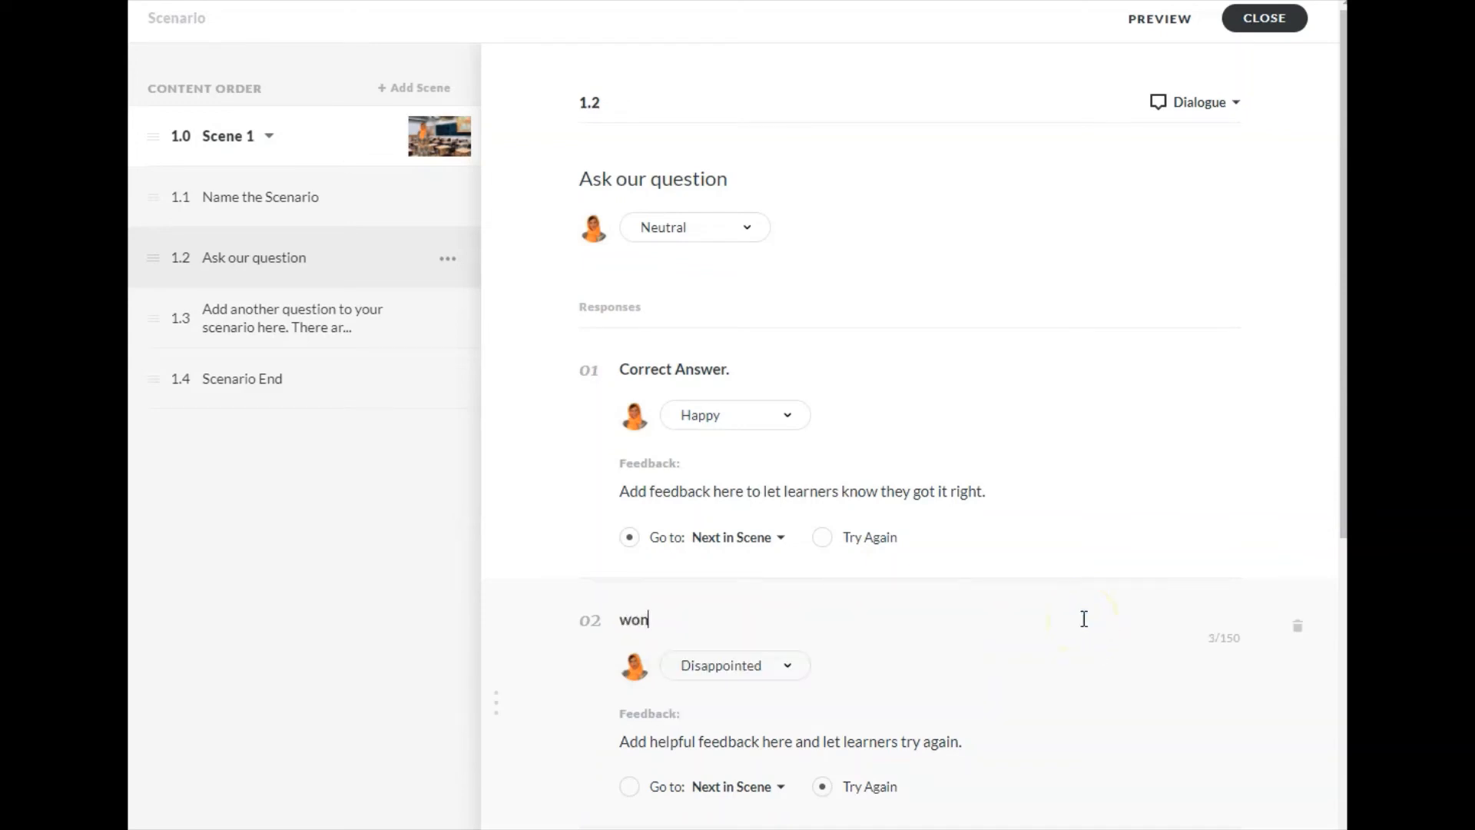
{"action": "key", "text": "BackSpace"}
{"action": "key", "text": "BackSpace"}
{"action": "type", "text": "rong answer"}
{"action": "left_click", "coordinate": [688, 664]}
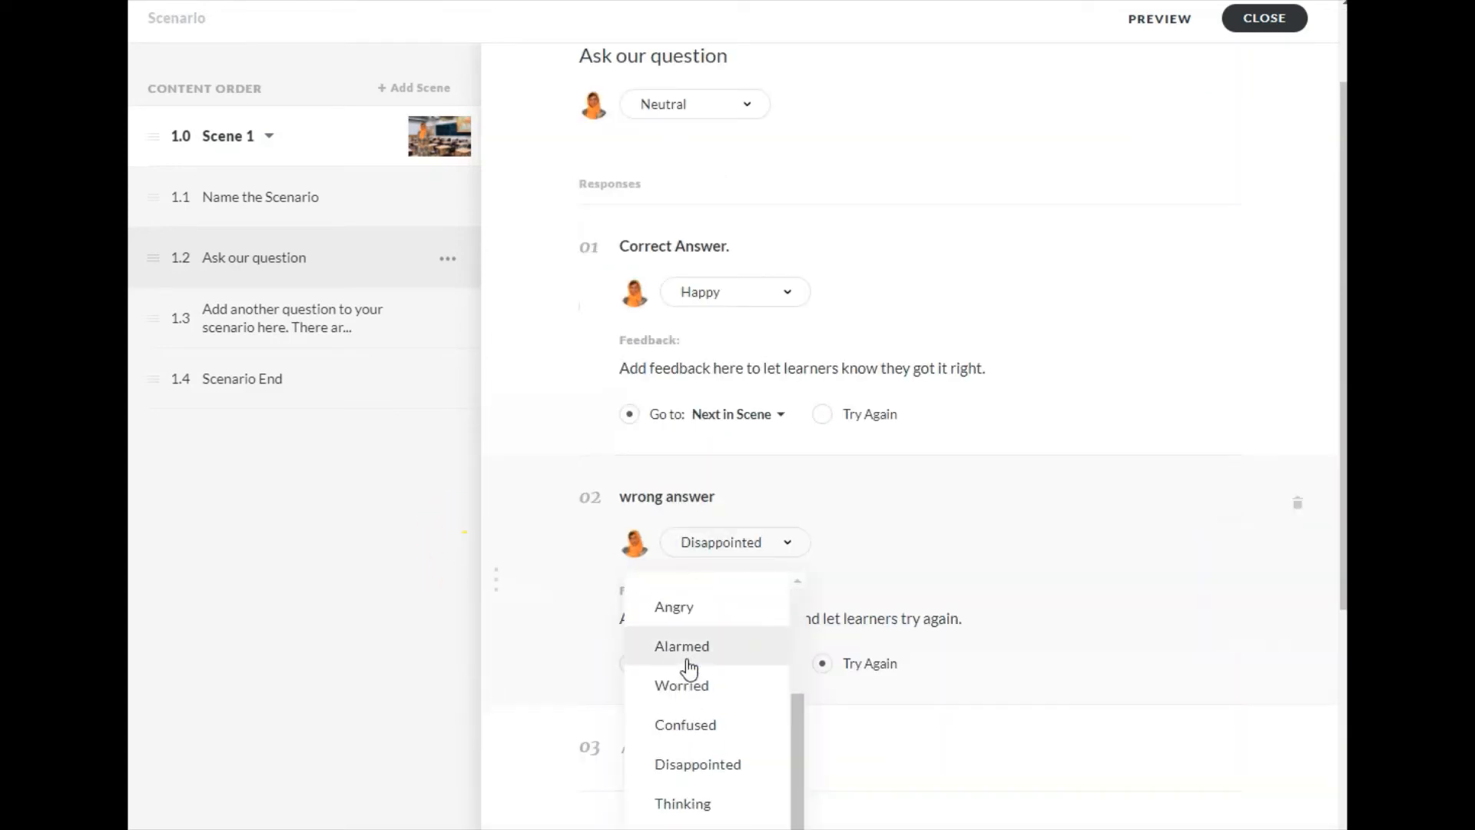
{"action": "scroll", "coordinate": [690, 668], "scroll_direction": "down", "scroll_amount": 1}
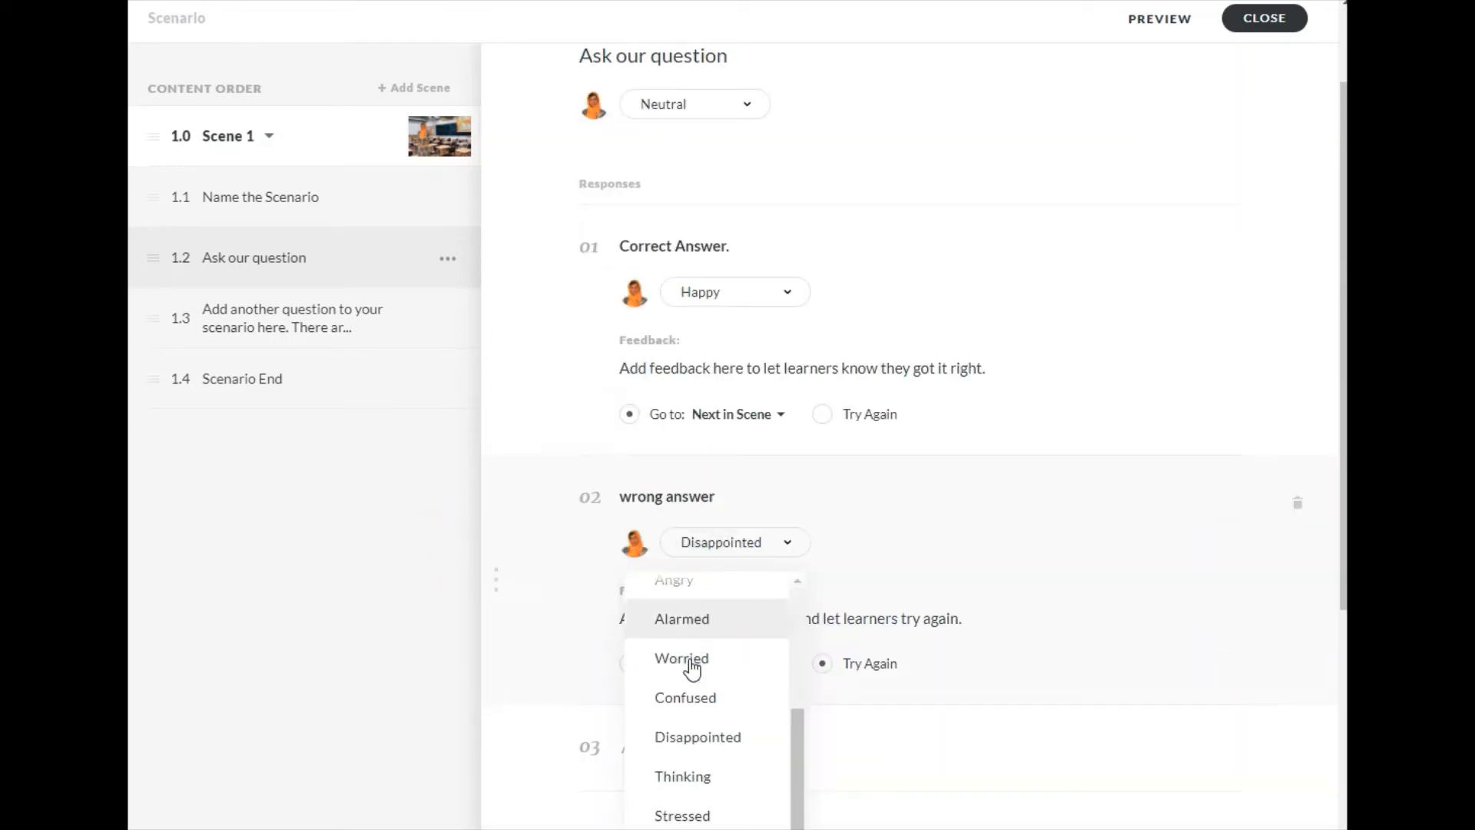
{"action": "left_click", "coordinate": [681, 814]}
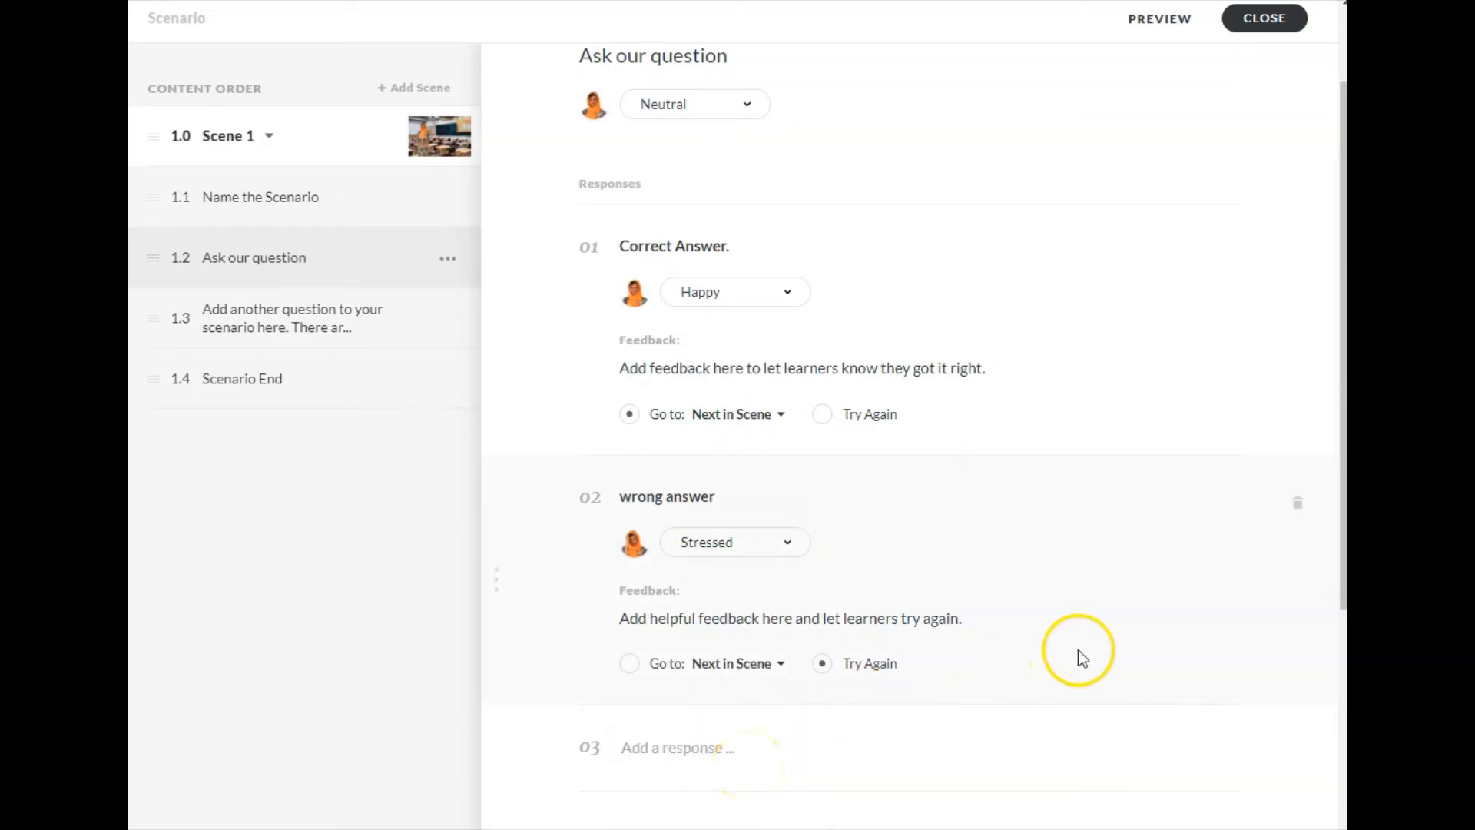
Close the scenario editor and play through the scenario, choosing the wrong answer, trying again, and continuing with the correct answer
{"action": "left_click", "coordinate": [1262, 19]}
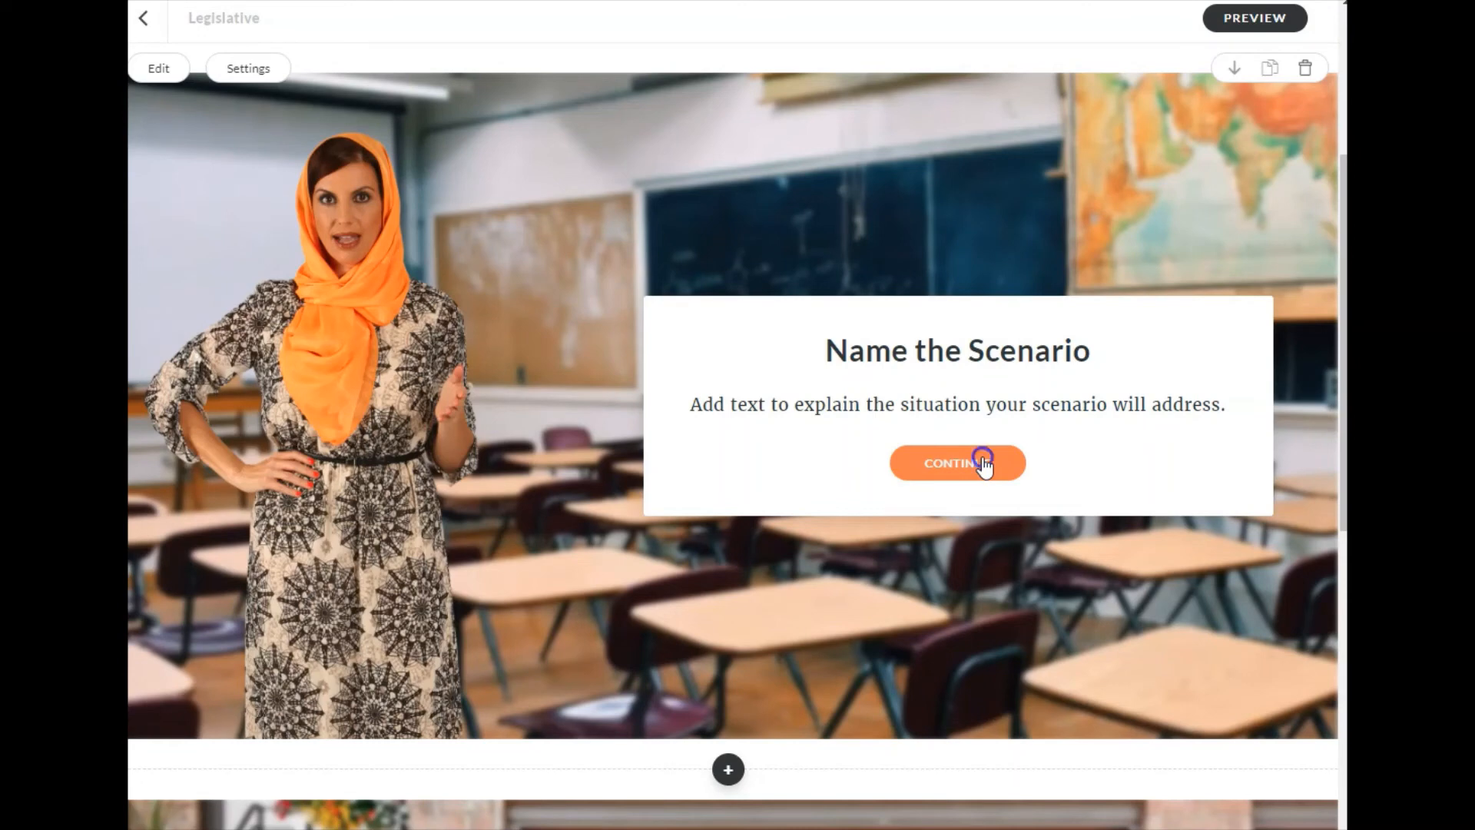
{"action": "left_click", "coordinate": [984, 464]}
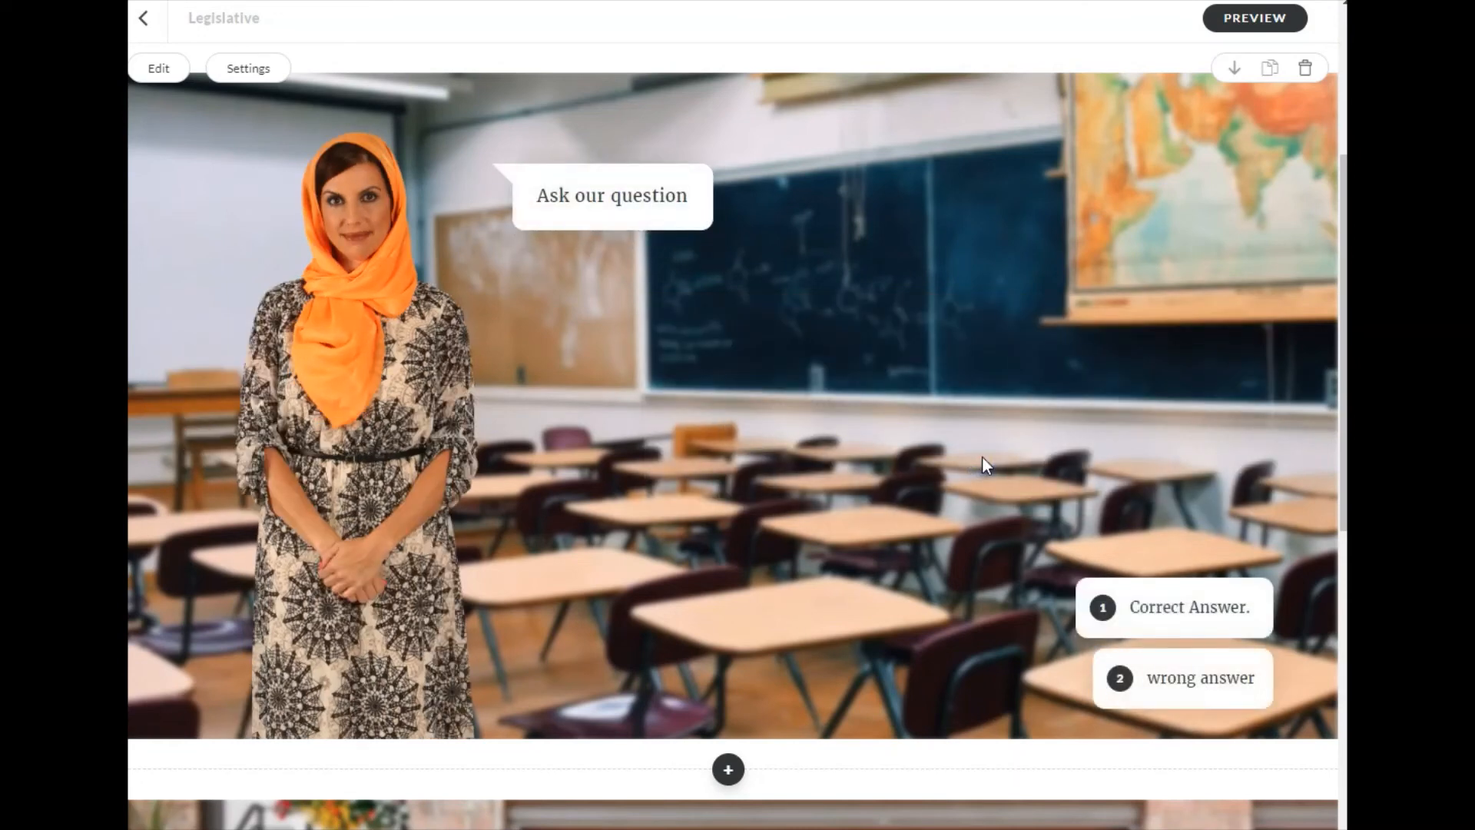
{"action": "left_click", "coordinate": [1172, 686]}
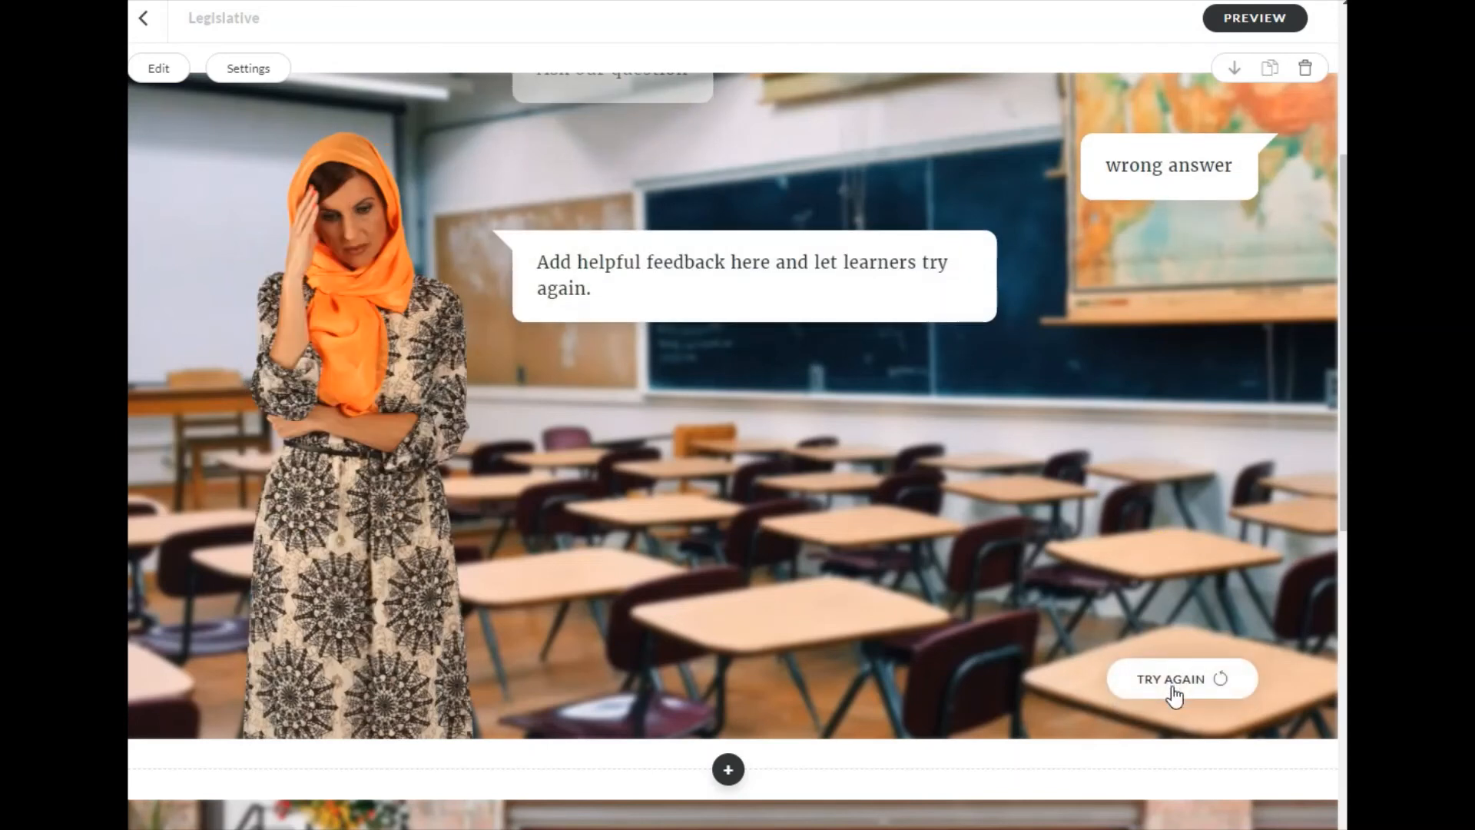
{"action": "left_click", "coordinate": [1173, 679]}
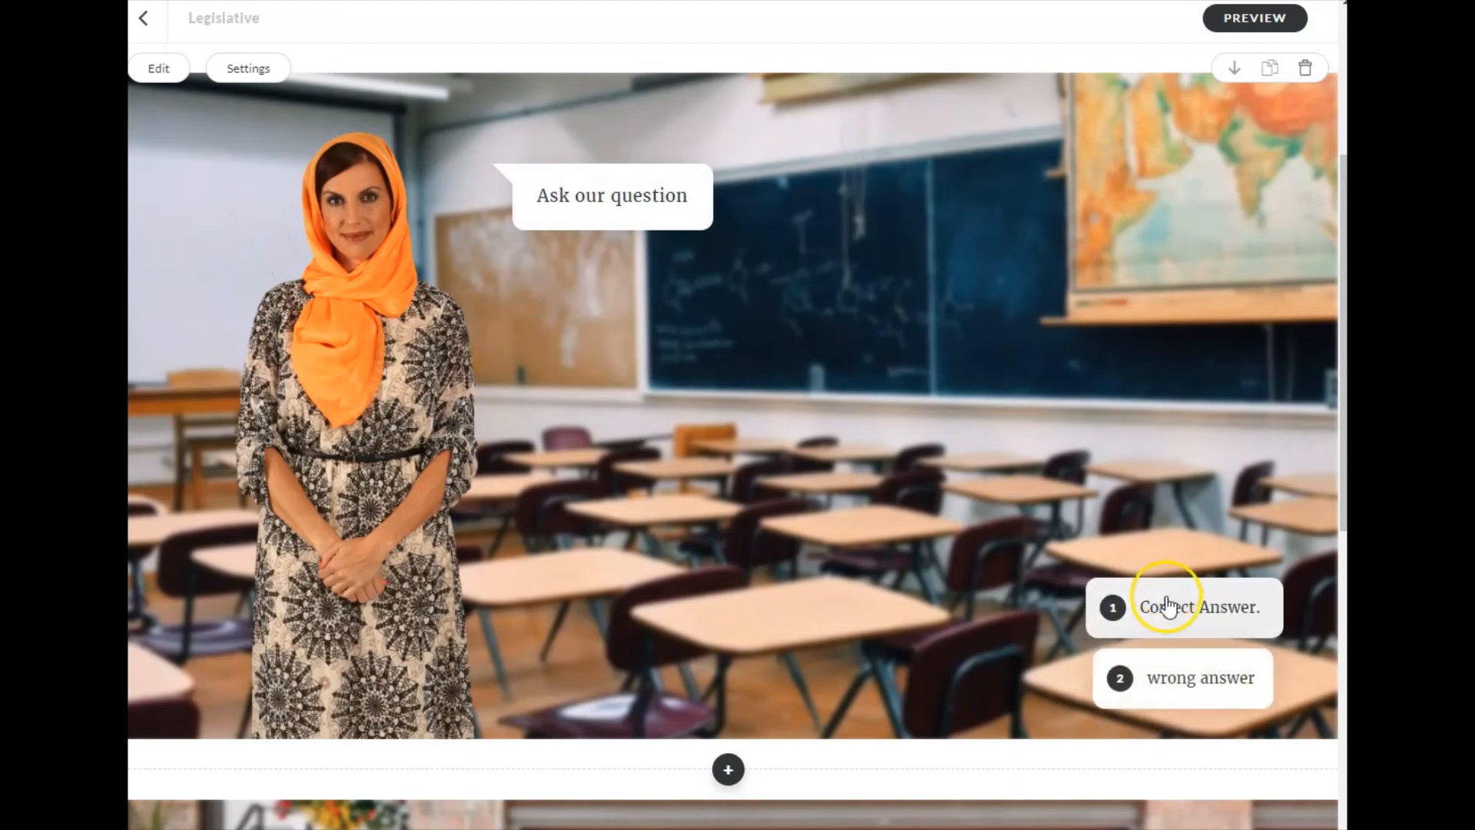
{"action": "left_click", "coordinate": [1166, 627]}
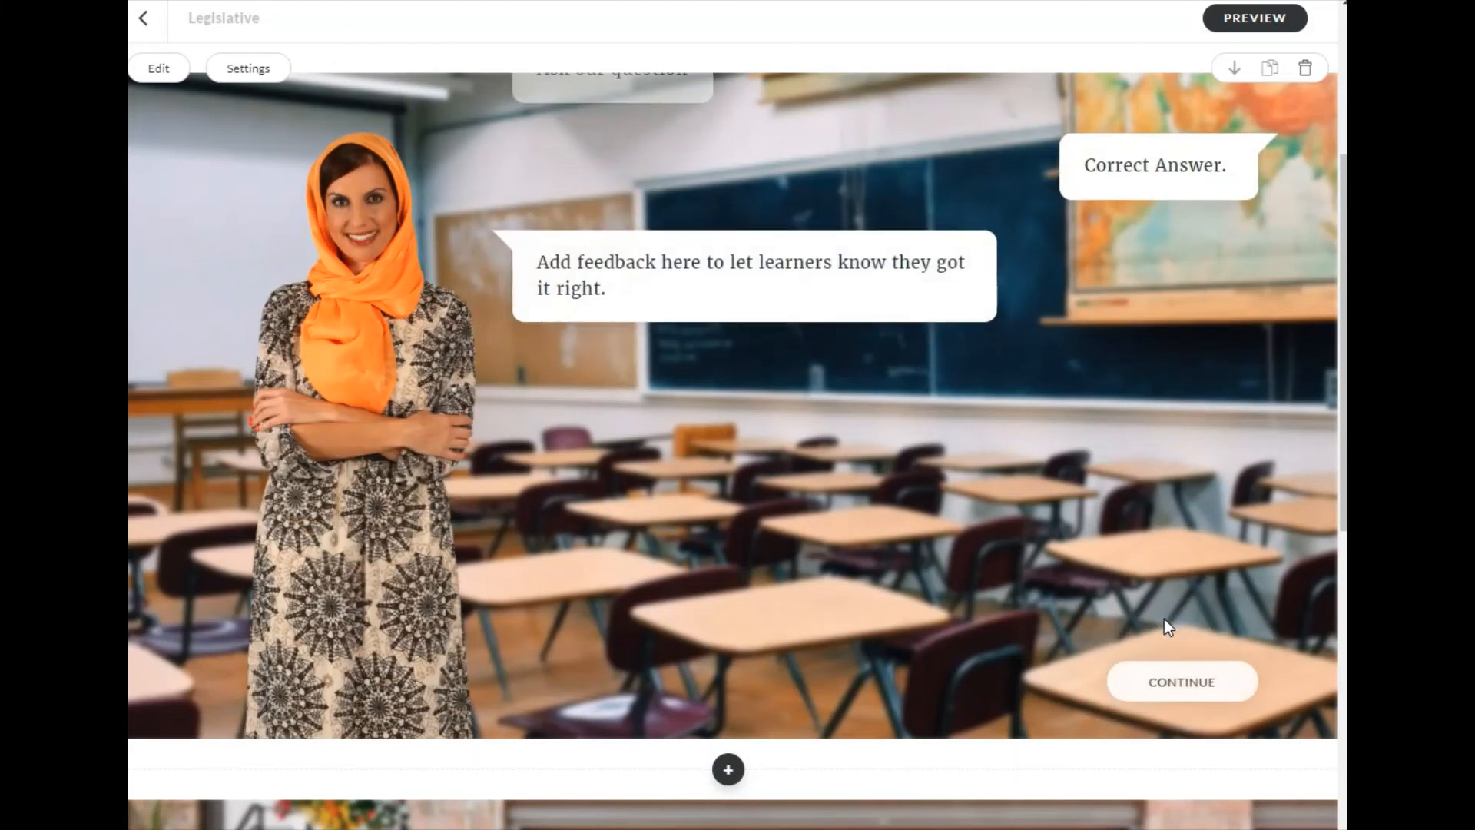
{"action": "left_click", "coordinate": [1184, 682]}
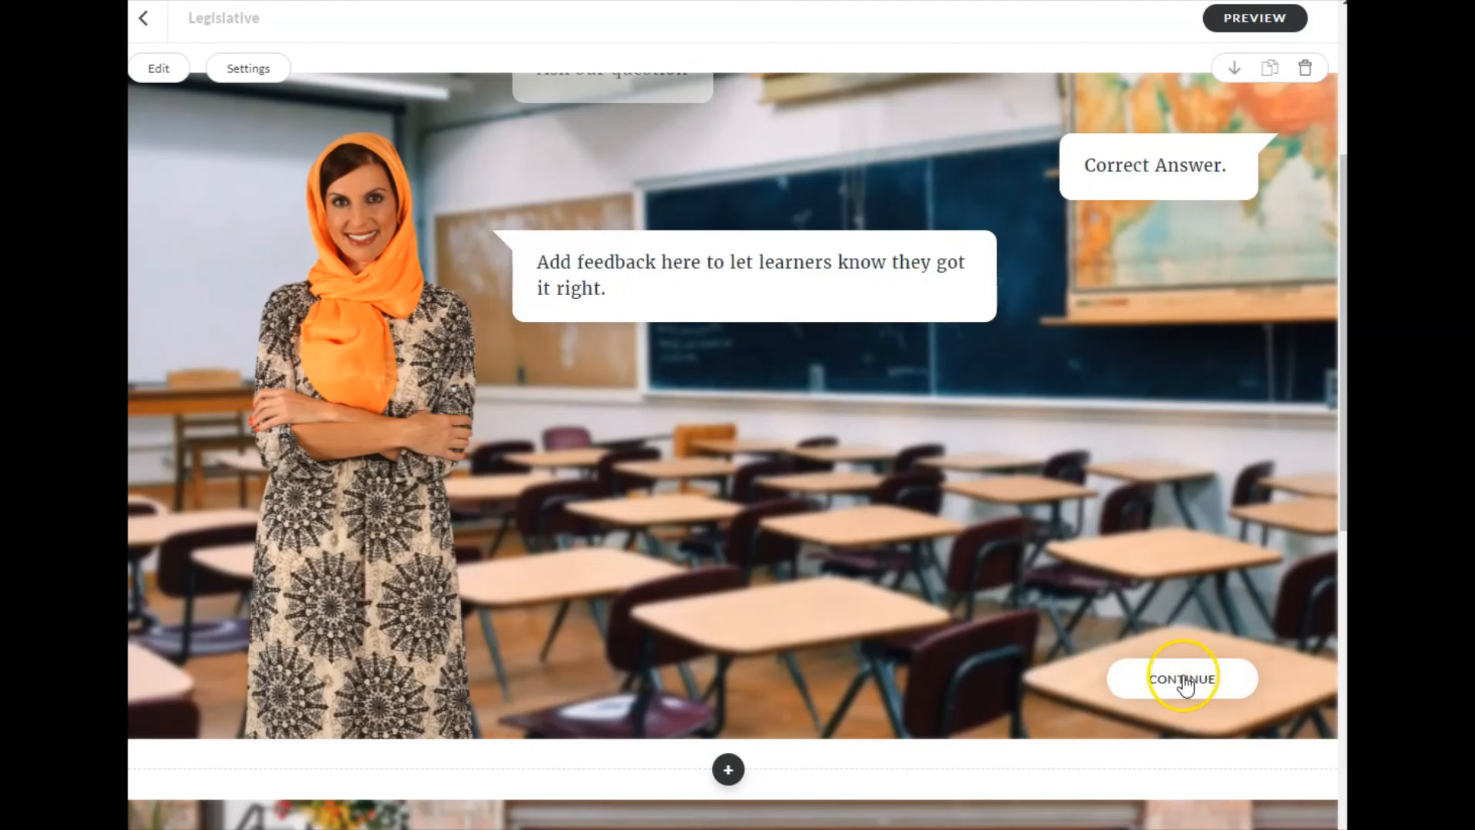